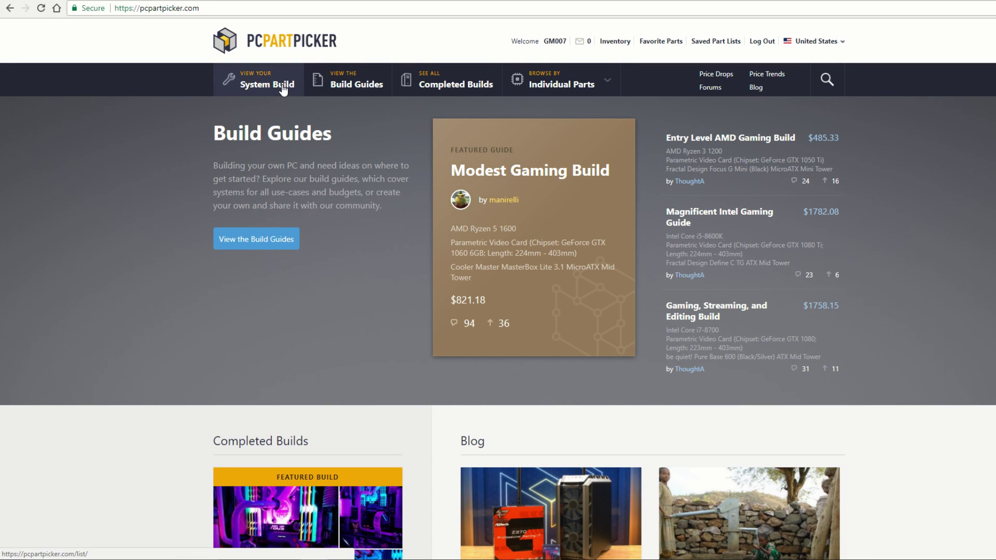
Step: Start a new part list for the system build and add the AMD Ryzen 5 1600 as its CPU
left_click(283, 89)
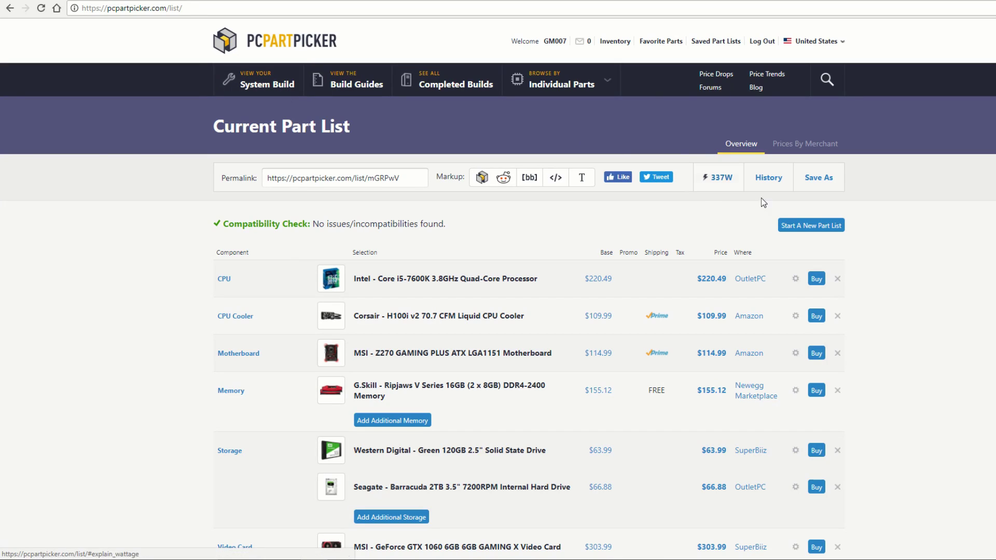
scroll(518, 326, "down", 3)
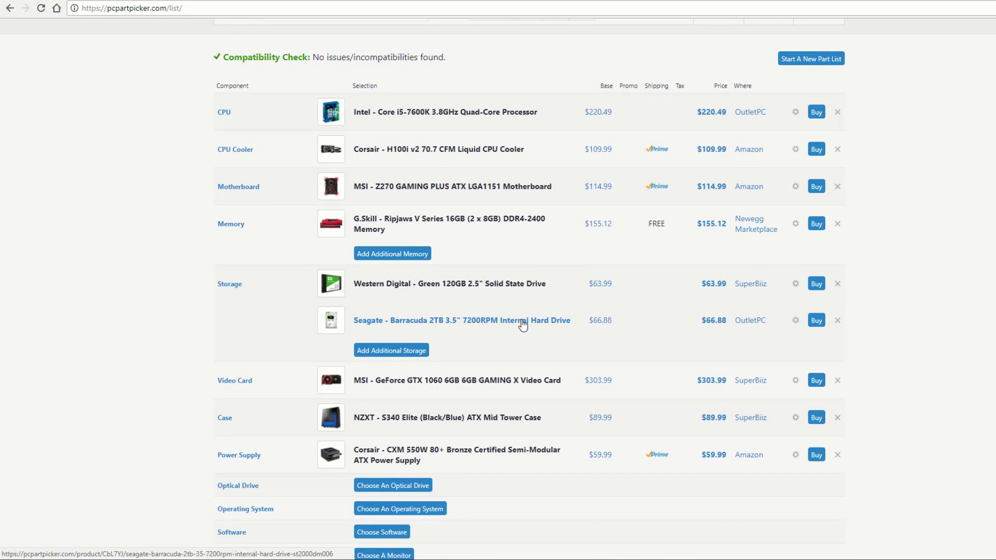
left_click(812, 59)
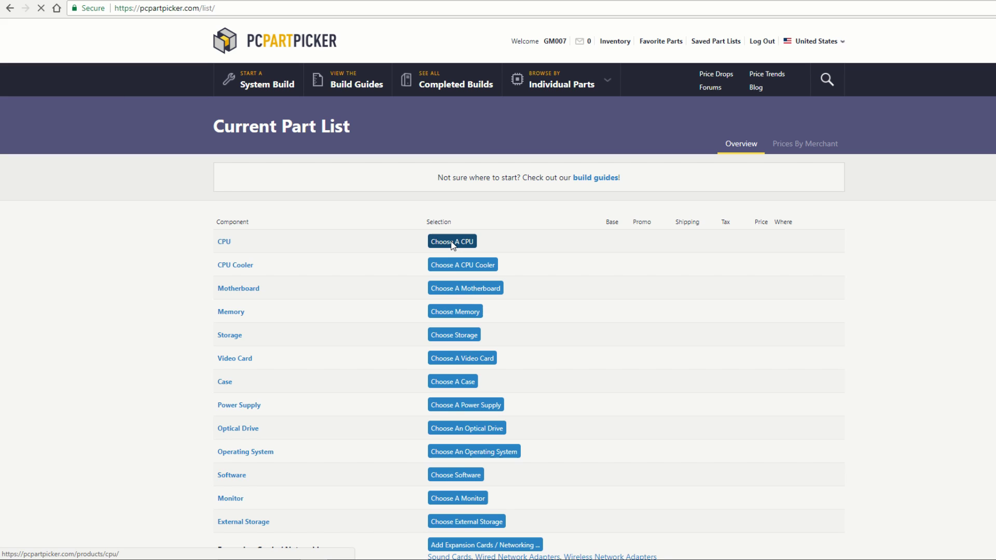
left_click(453, 246)
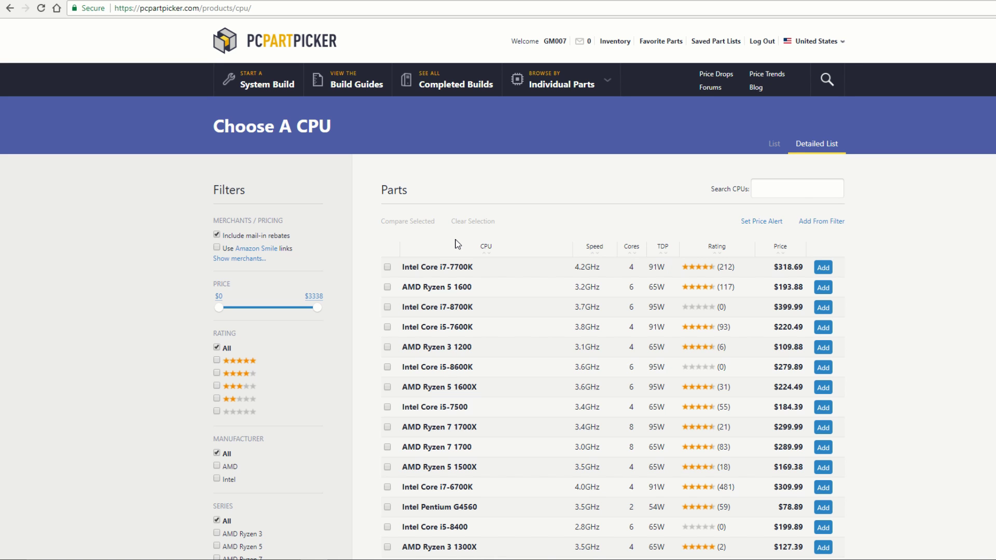
left_click(823, 287)
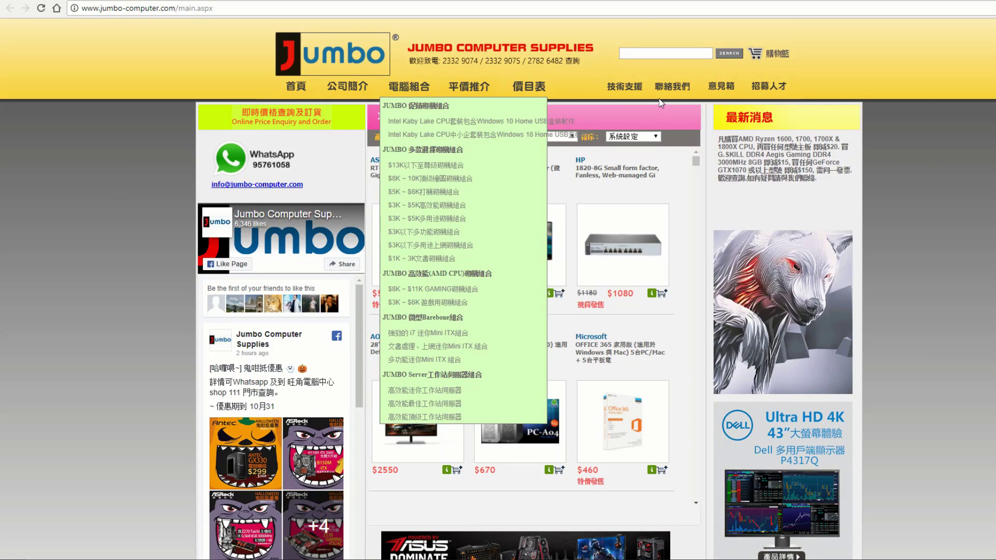
Step: Search the Jumbo Computer Supplies site for "ryzen 5 1600" to check the local price
left_click(662, 53)
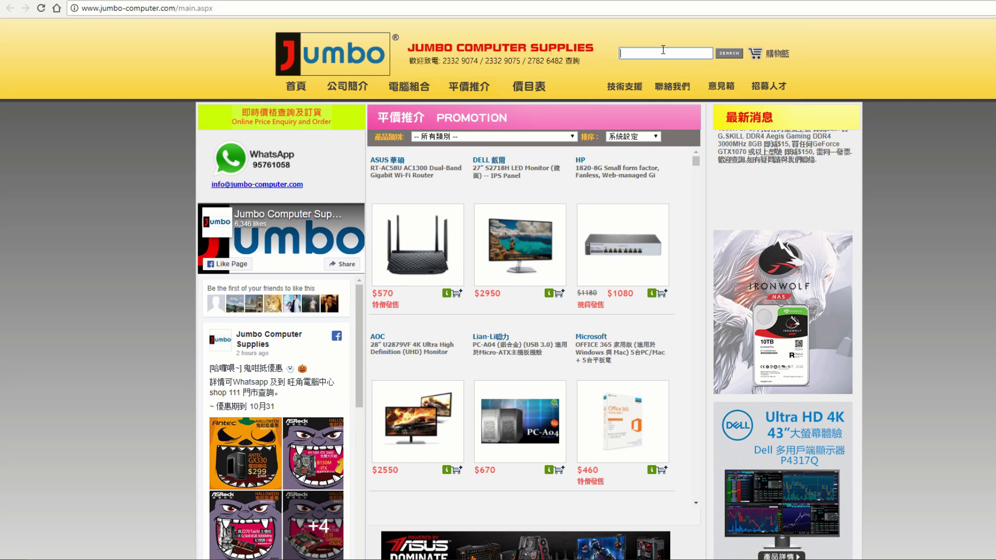
type("ryze")
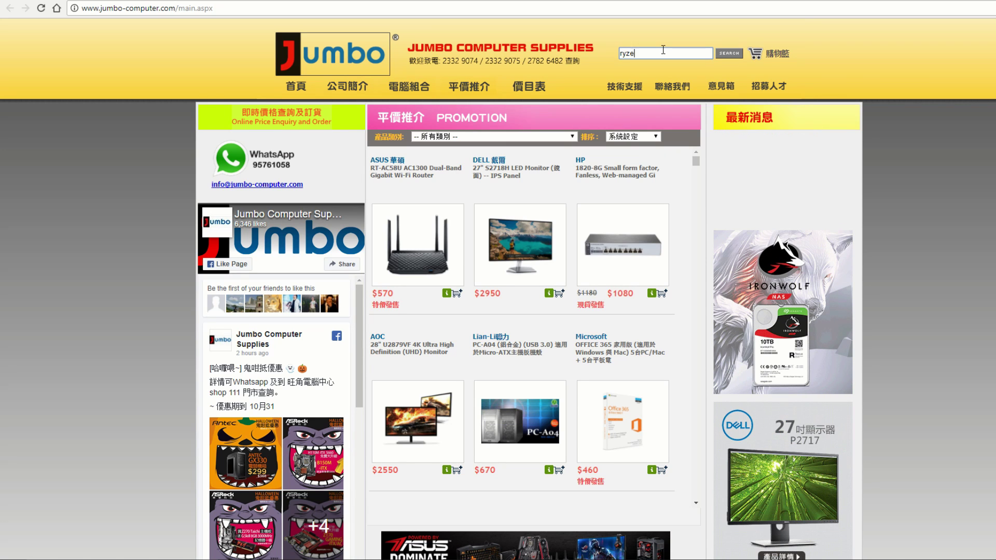
type("n 5 1600")
key("Return")
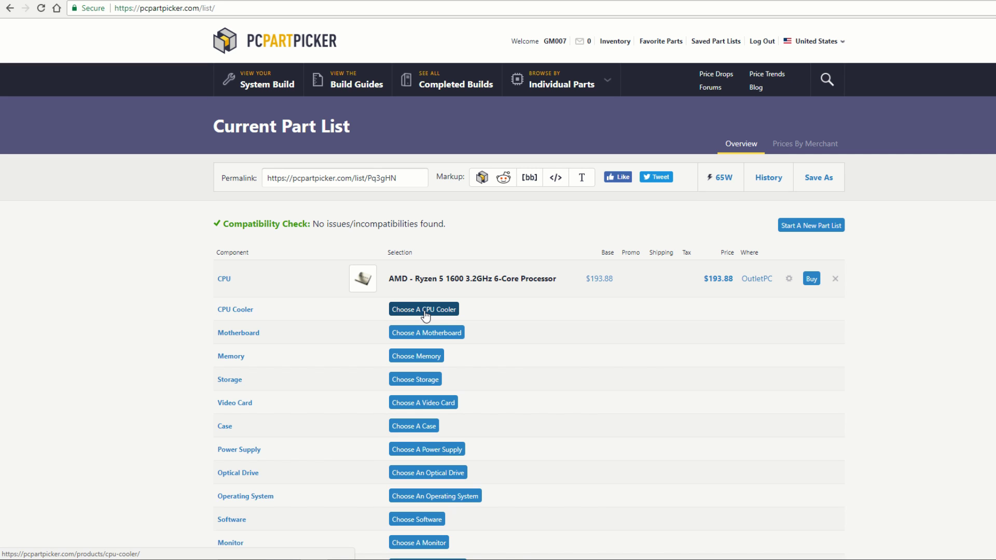
Step: Add the MSI B350 TOMAHAWK motherboard to the PCPartPicker part list
left_click(422, 330)
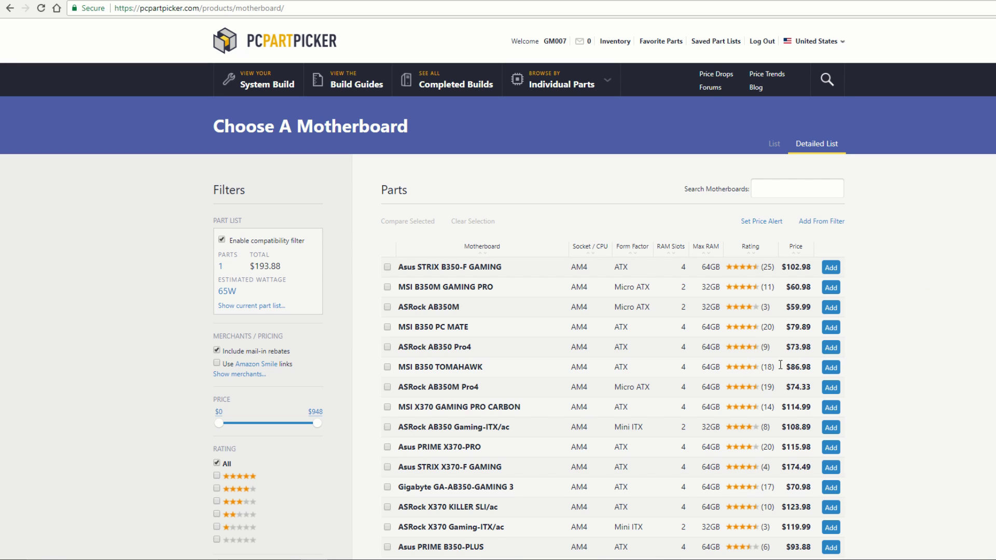
left_click(837, 369)
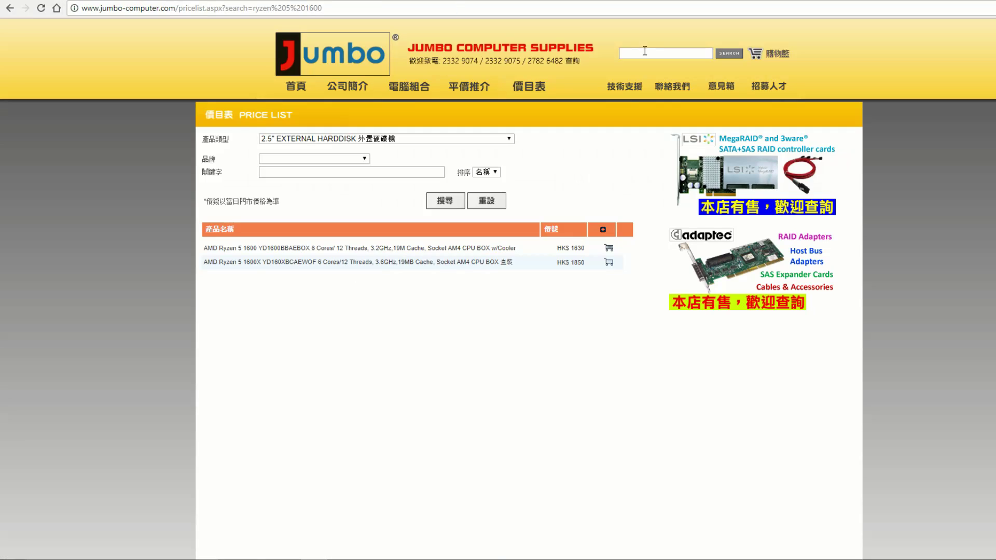
Step: Search the Jumbo Computer Supplies site for "B350 tomahawk" to check the motherboard's local price
left_click(655, 57)
type("B250 tomahawk")
key("Return")
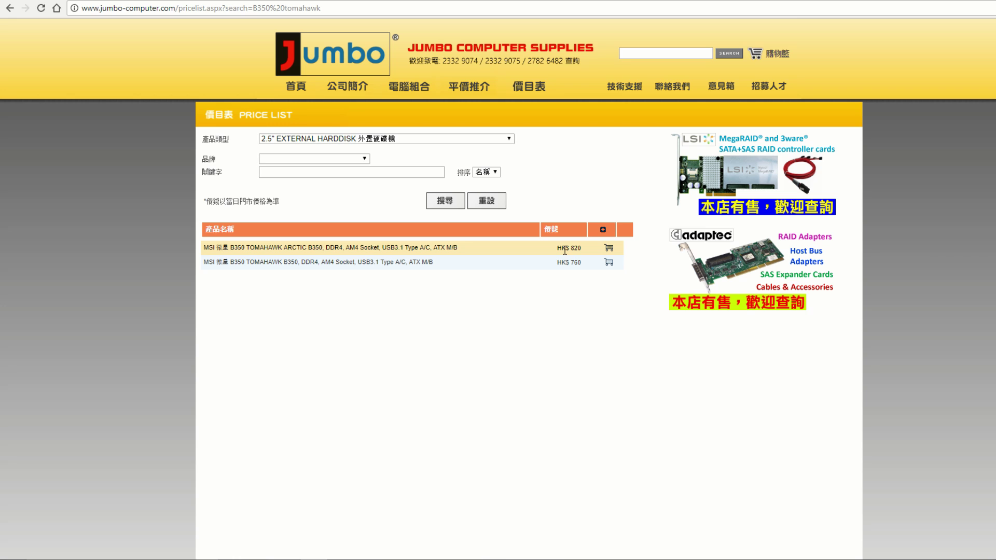
Step: Return to the PCPartPicker part list and open the selection of memory parts
left_click(178, 2)
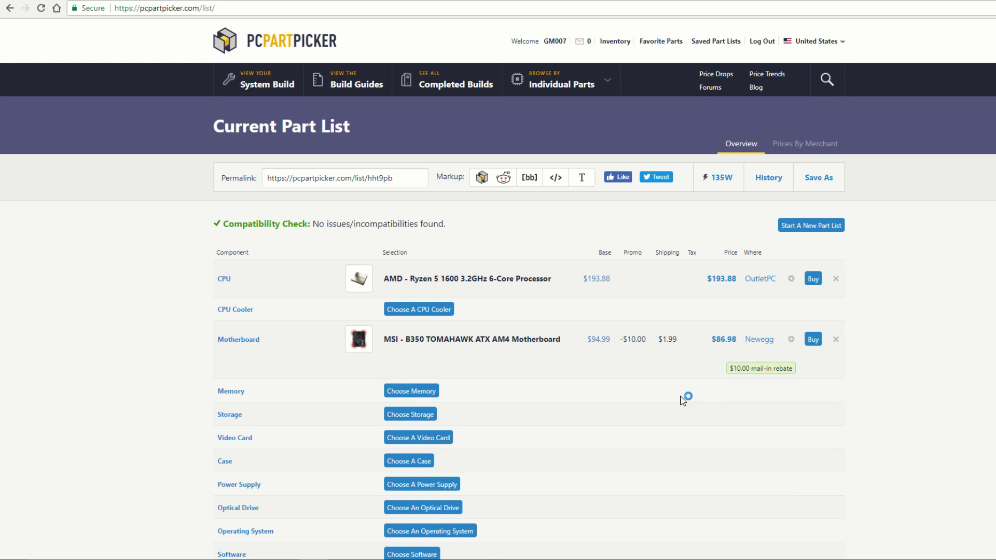
left_click(419, 392)
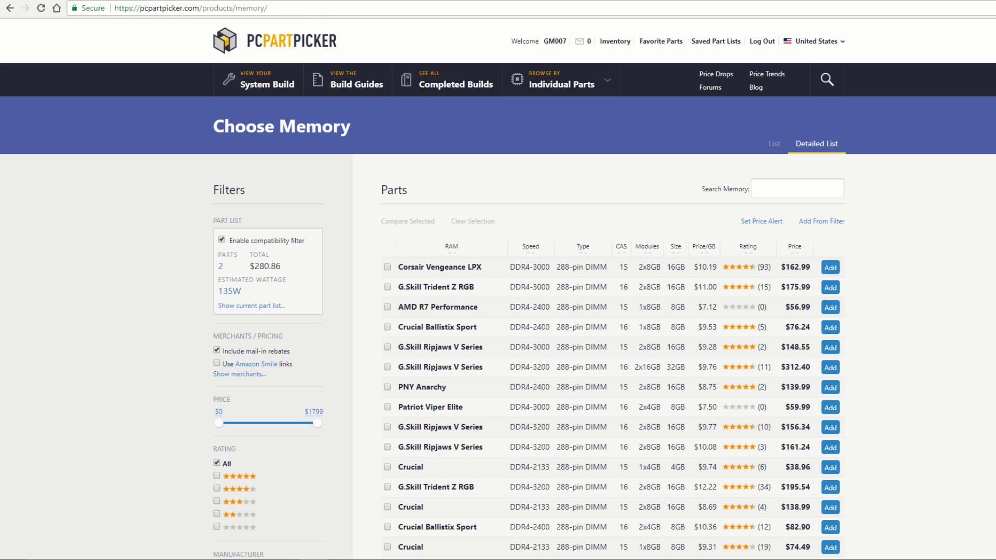
Step: Switch to the Jumbo Computer Supplies site and search its price list for "DDR4"
left_click(57, 0)
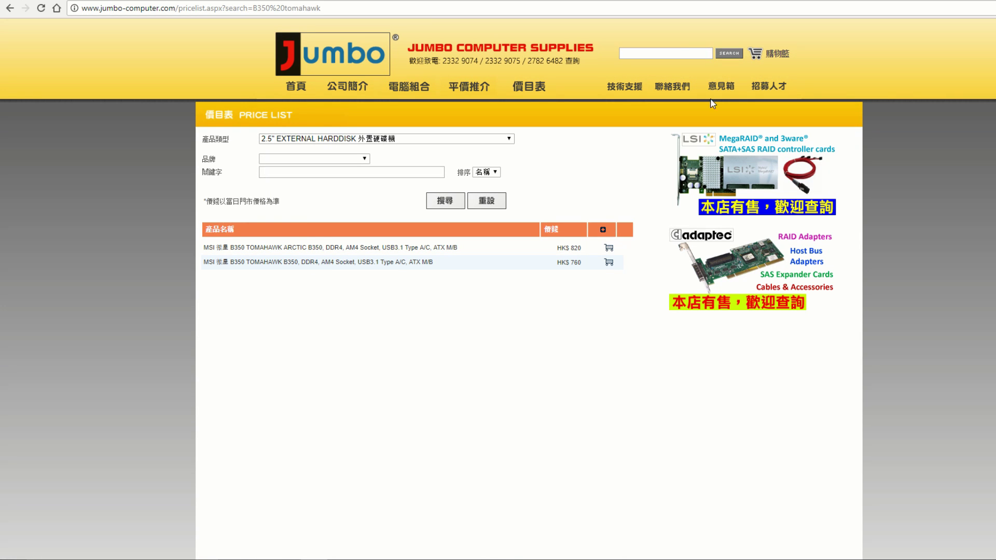
left_click(680, 53)
type("DDR4")
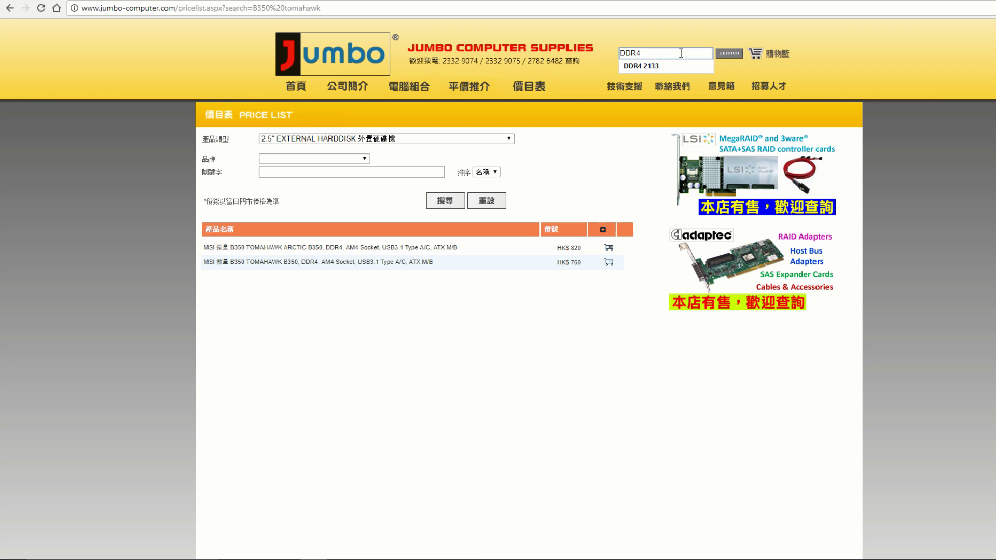
key("Return")
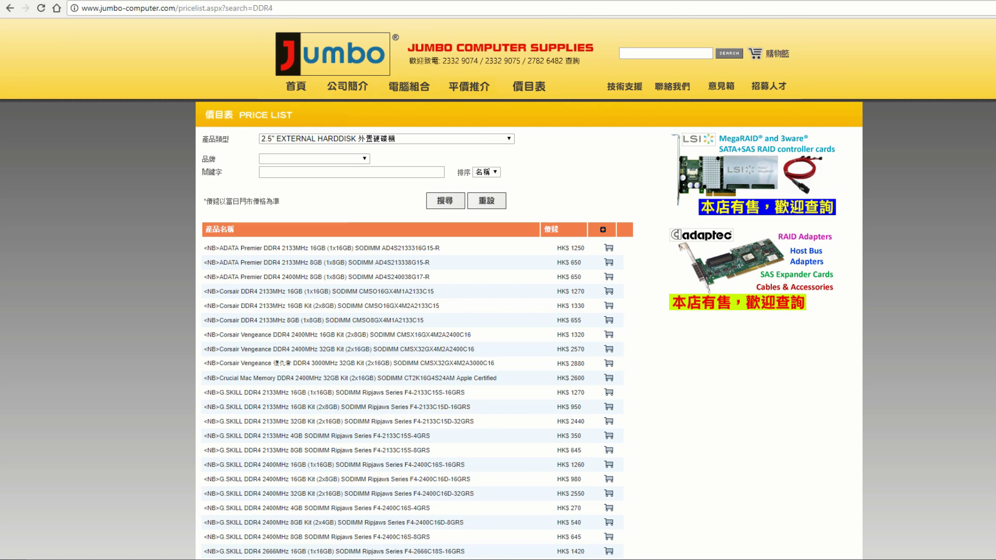
Step: Return to PCPartPicker's memory selection and search it for "G.skill ripjaw v"
left_click(98, 1)
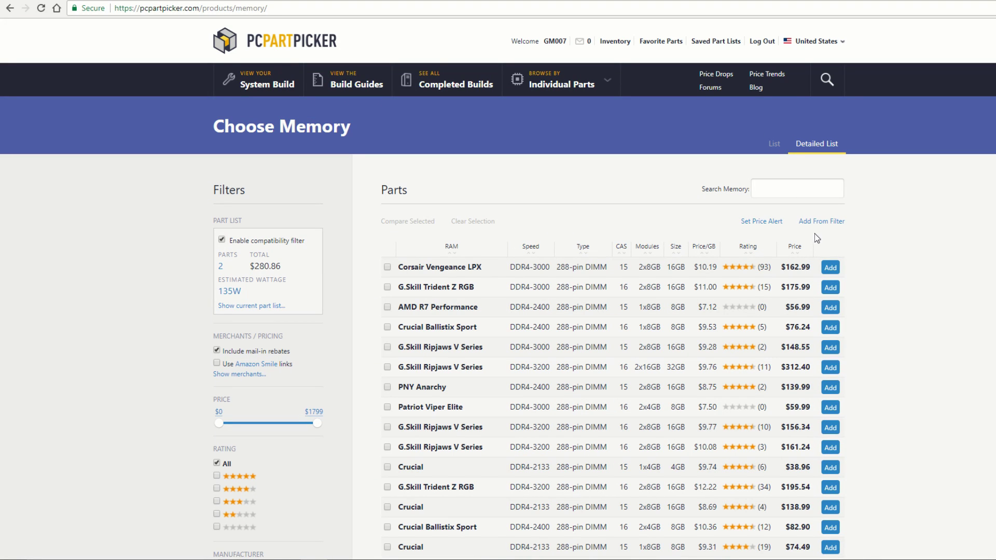
left_click(802, 187)
type("G")
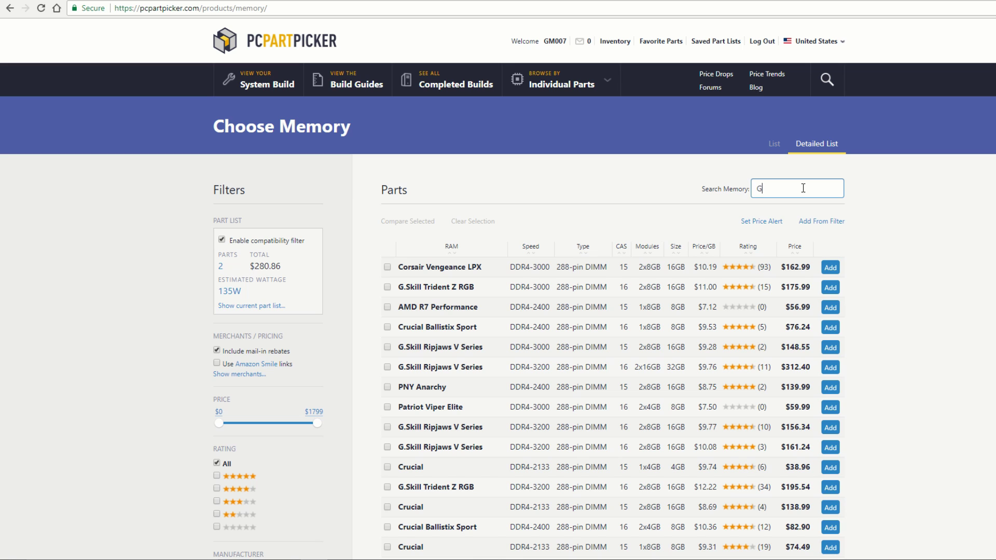
type(". skill ripjaws")
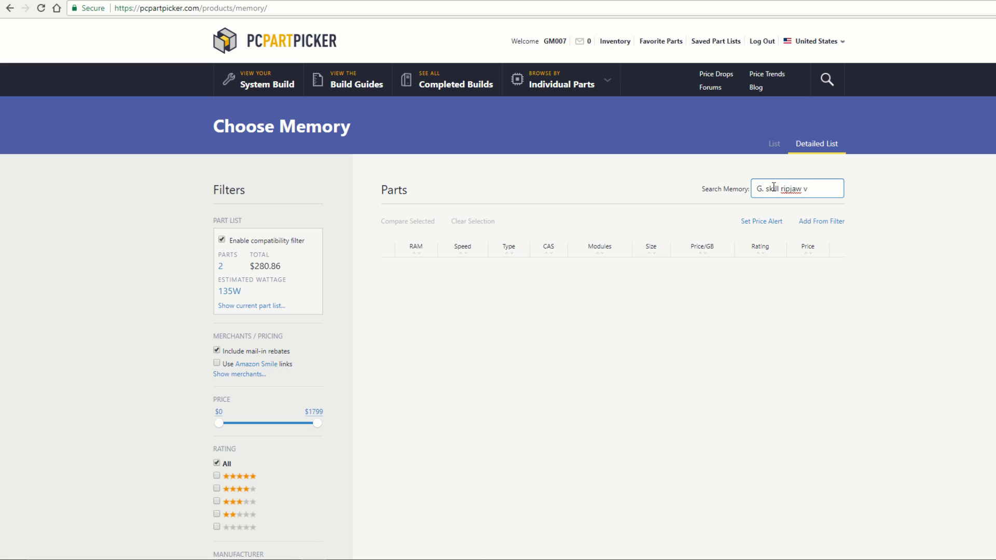
key("Delete")
key("BackSpace")
type(".")
key("Delete")
key("BackSpace")
type("s")
key("BackSpace")
key("BackSpace")
key("BackSpace")
key("BackSpace")
key("BackSpace")
key("BackSpace")
type("ripjaw v")
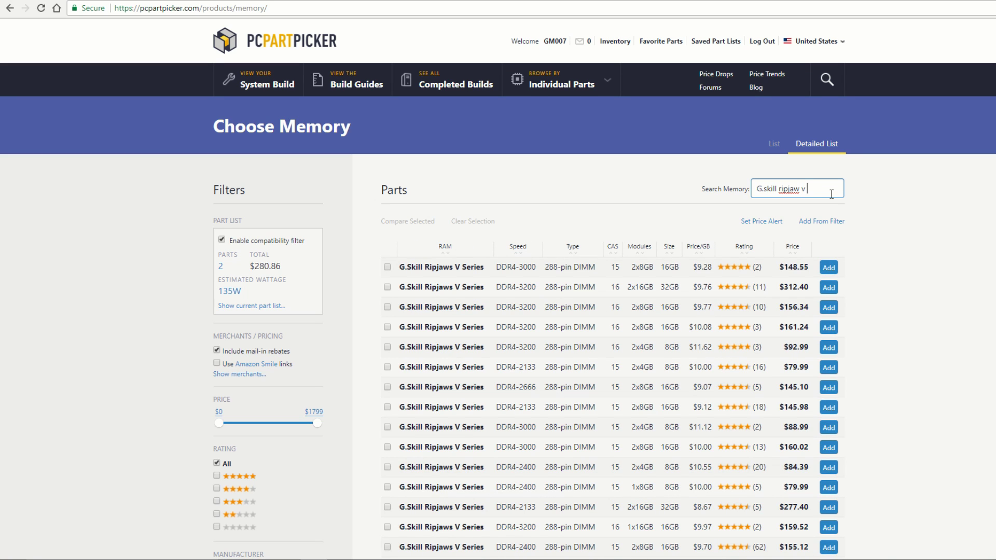
Step: Narrow the memory search with "DDR4 2133 16GB" and add the 2x8GB G.Skill Ripjaws V kit to the part list
type(" DDR4 2133")
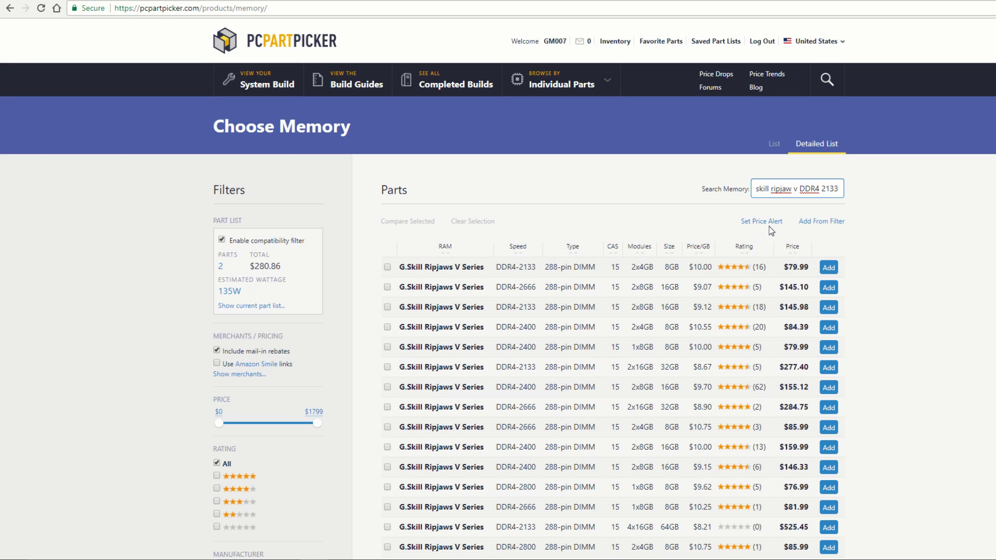
type("16GB")
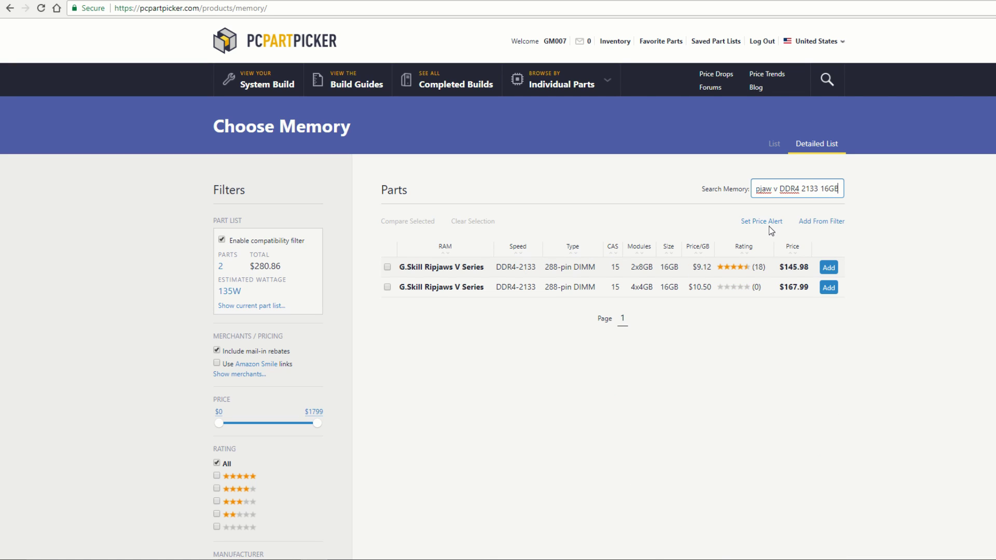
left_click(824, 269)
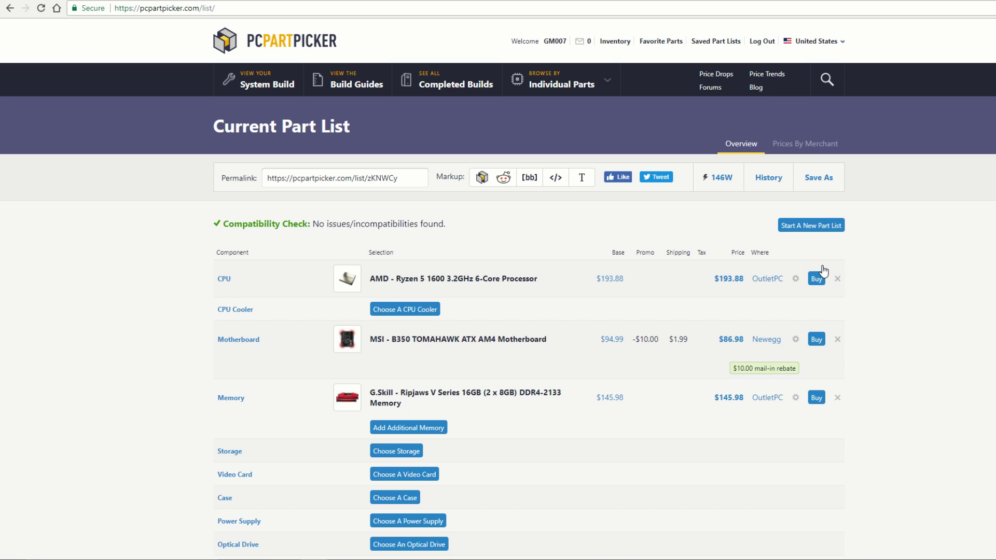
Step: Leave storage unchosen and open the selection of video cards from the part list
left_click(418, 452)
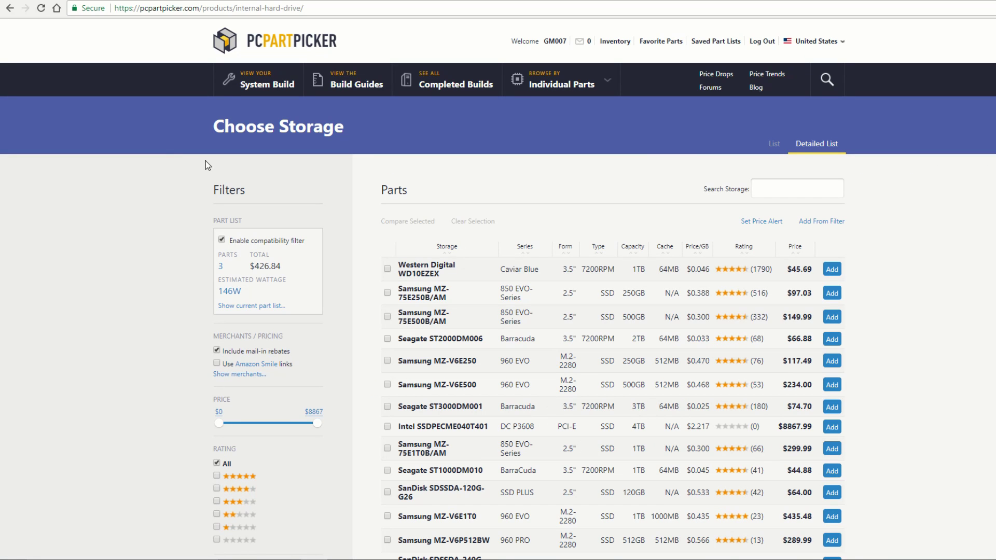
left_click(239, 86)
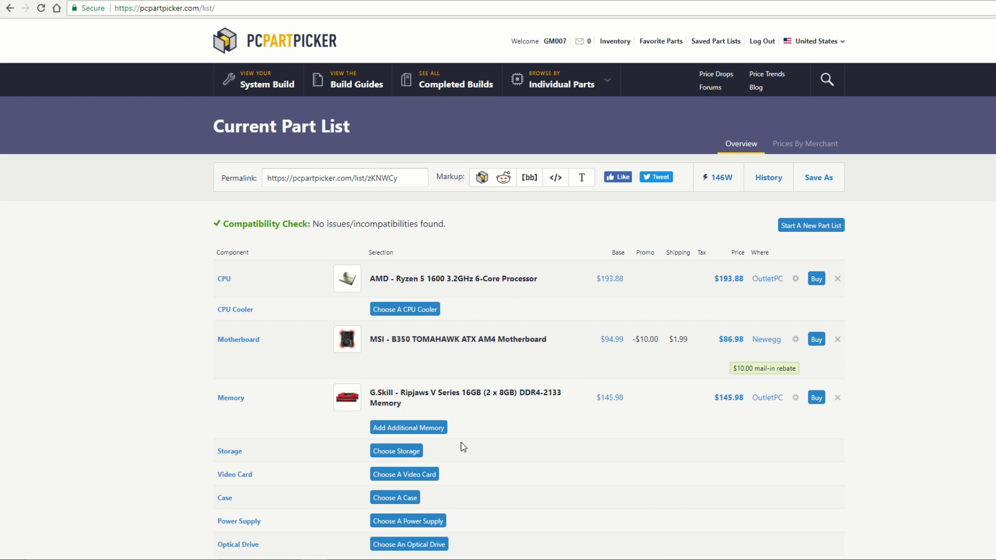
left_click(437, 475)
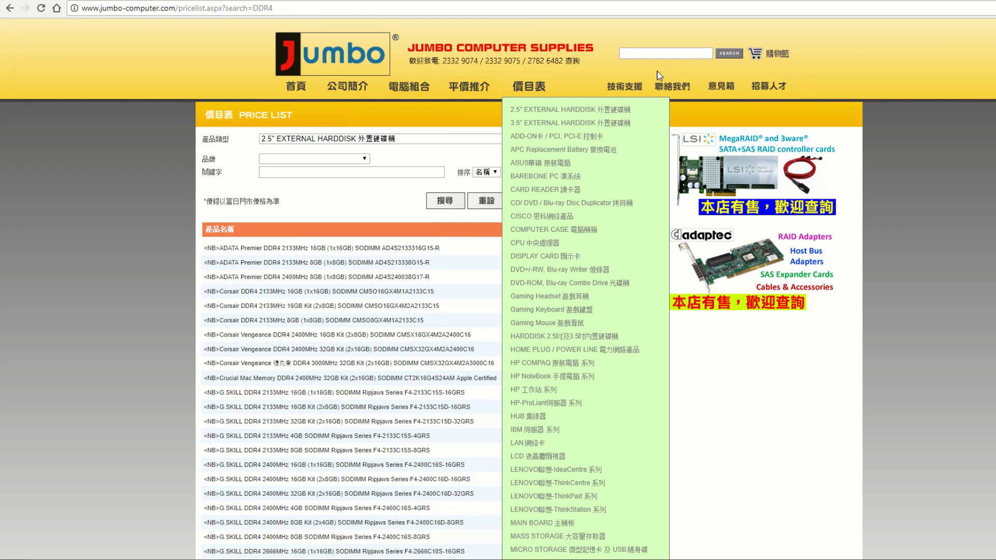
Step: Search the Jumbo Computer Supplies site for "1050 ti" to check local video card prices
left_click(672, 54)
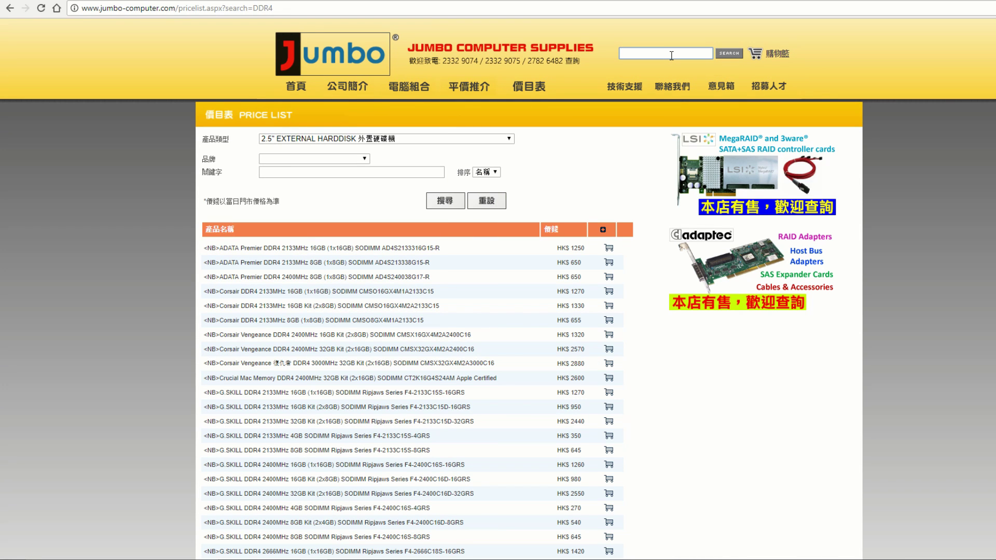
type("1050 ti")
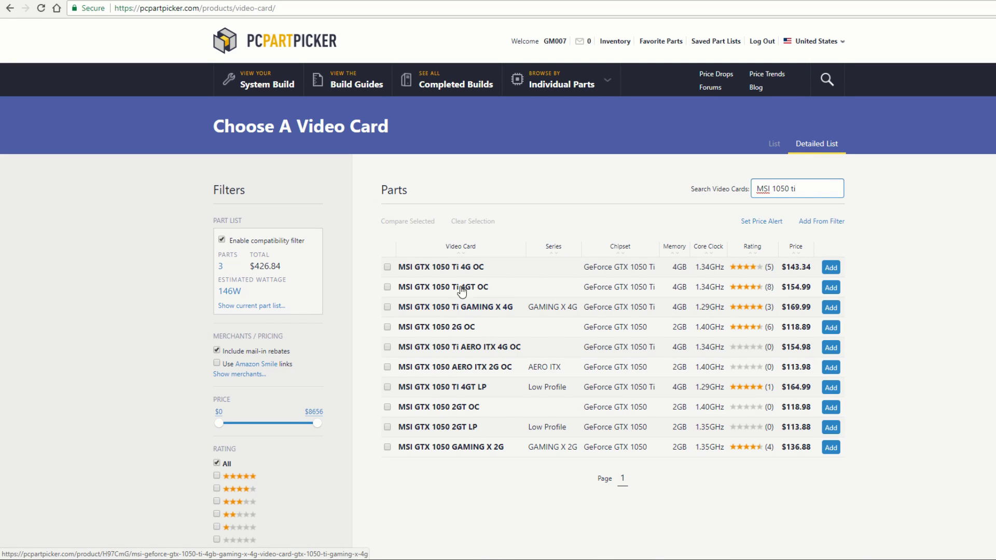
Step: Open the MSI GTX 1050 Ti 4GT OC product page on PCPartPicker and examine its specifications, merchant prices, price history and reviews
left_click(421, 289)
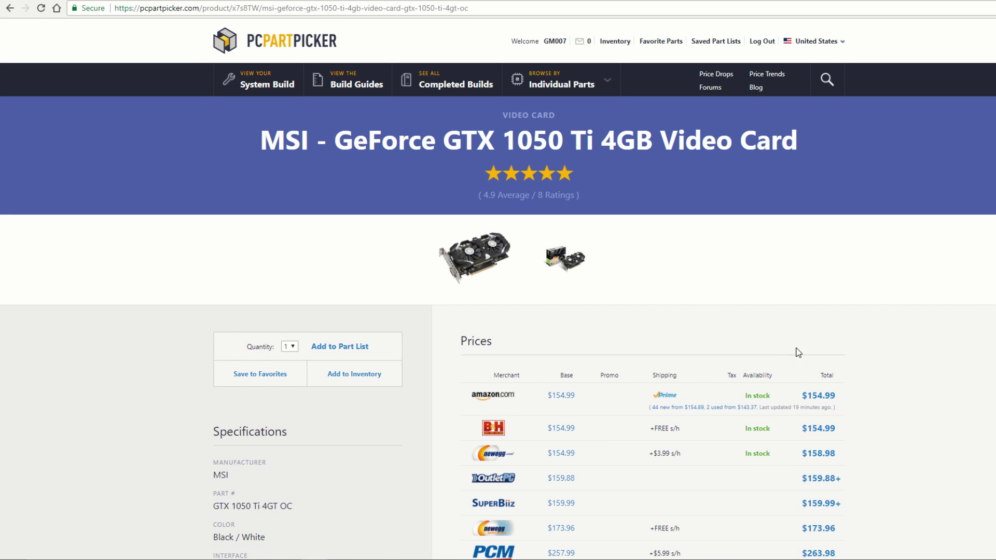
scroll(346, 376, "down", 6)
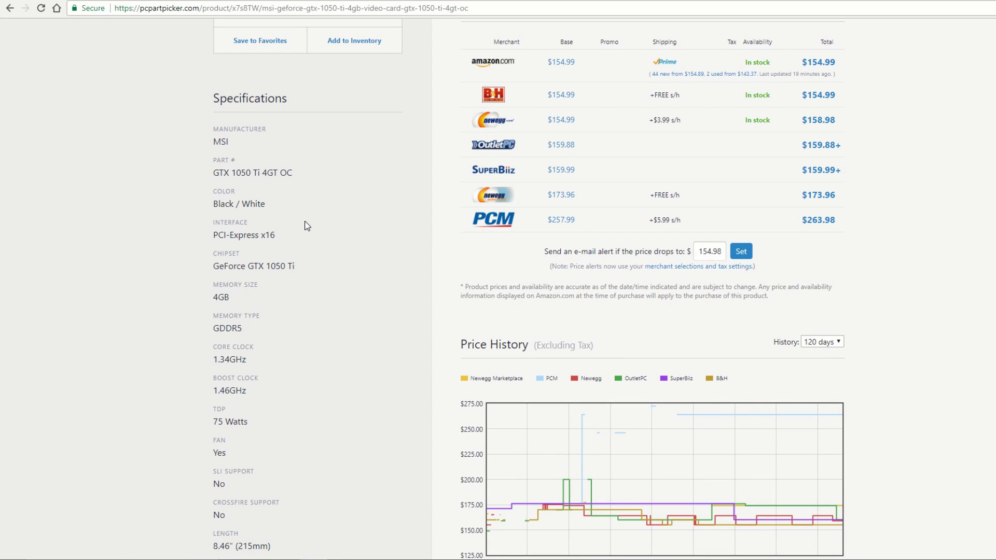
scroll(239, 409, "up", 6)
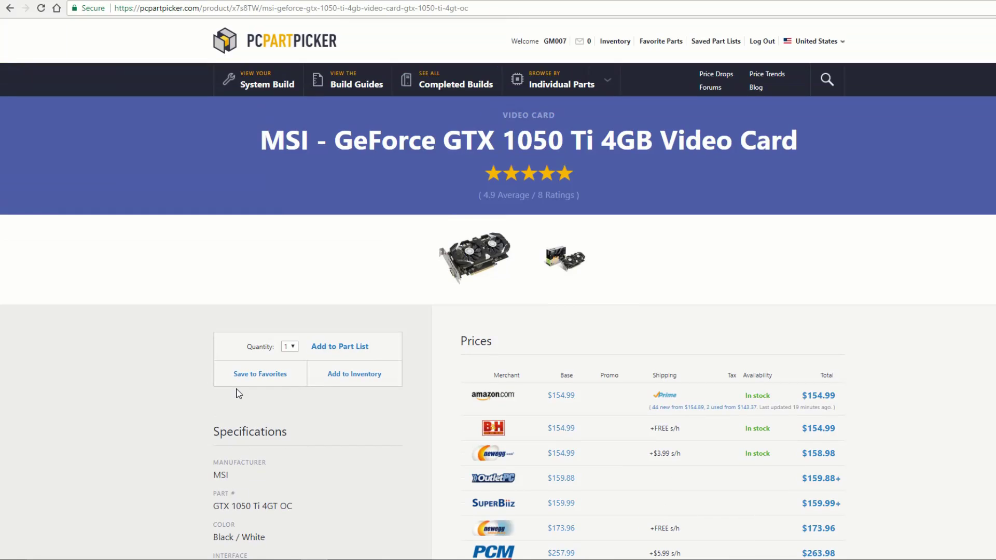
scroll(374, 405, "down", 9)
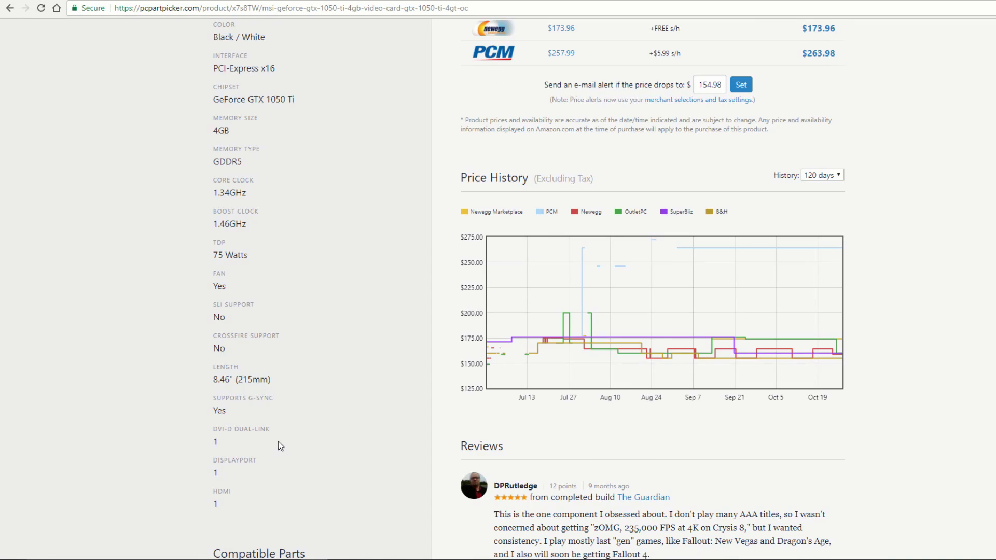
scroll(278, 443, "down", 3)
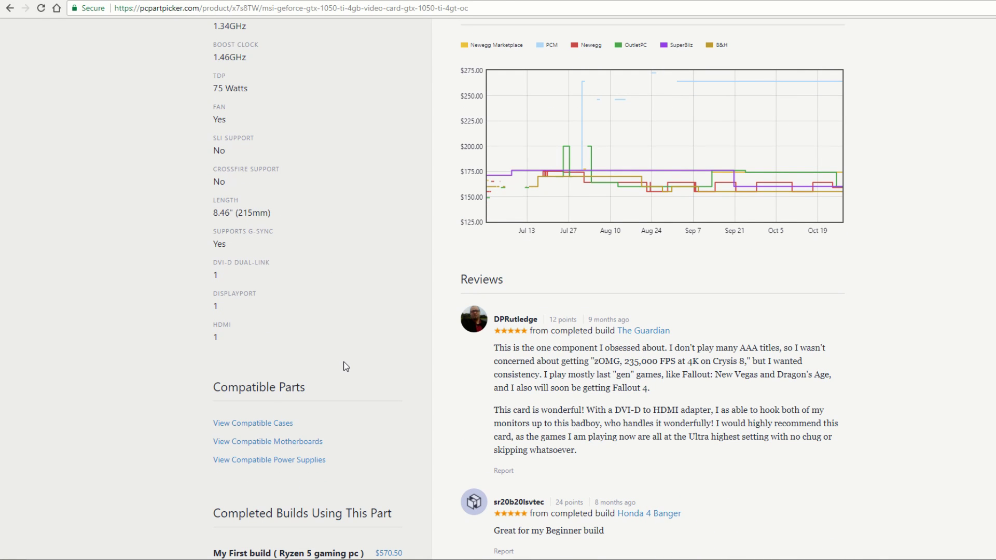
scroll(327, 353, "up", 3)
scroll(327, 354, "down", 3)
scroll(327, 353, "up", 12)
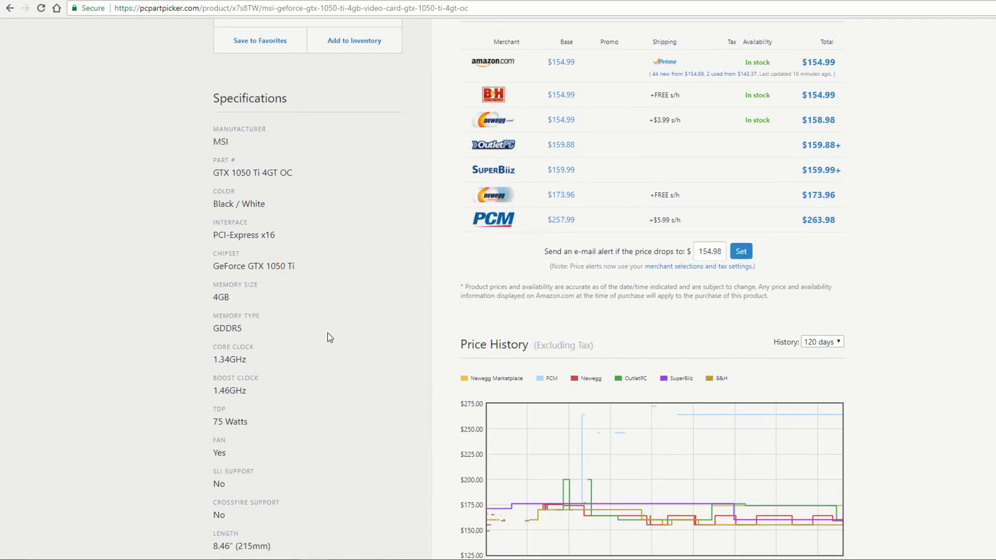
scroll(559, 298, "down", 3)
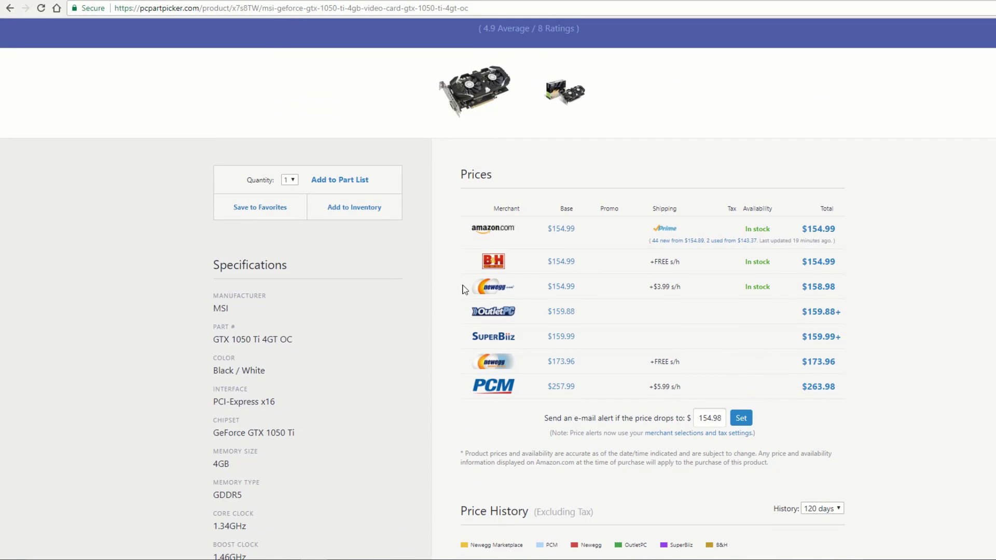
Step: Add the MSI GTX 1050 Ti 4GT OC video card to the part list and open the storage selection
left_click(347, 179)
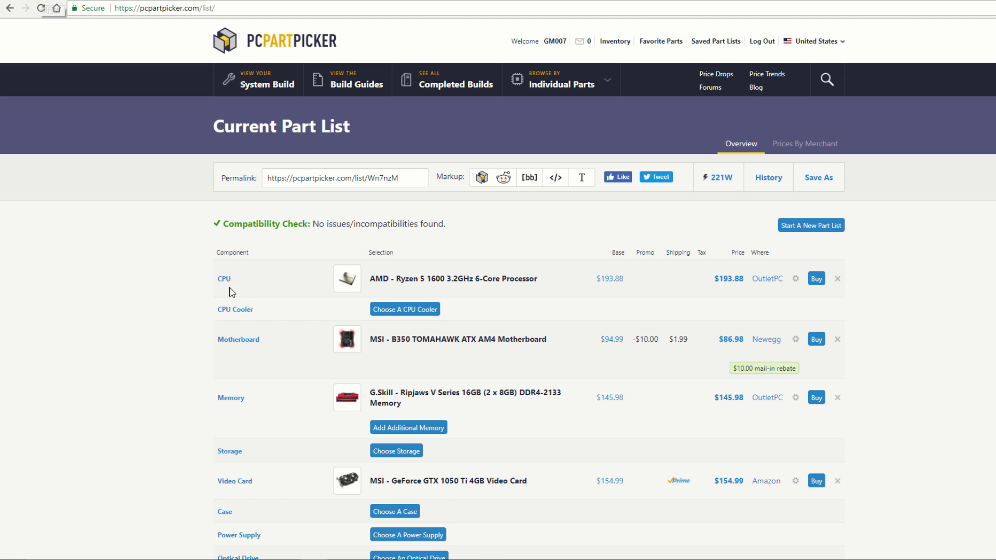
left_click(409, 449)
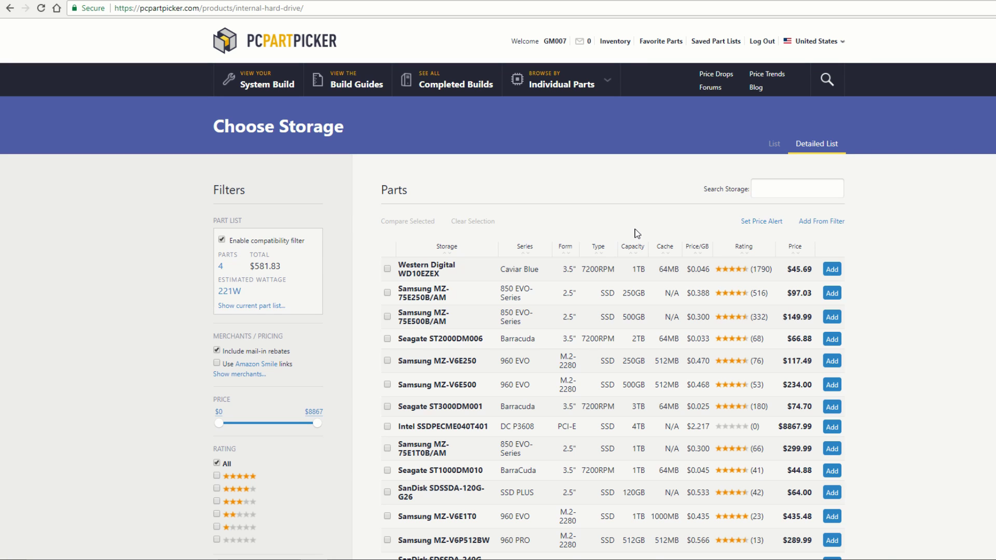
Step: Narrow the storage search with "250GB" and add the Samsung 850 EVO MZ-75E250B/AM solid state drive to the part list
left_click(814, 182)
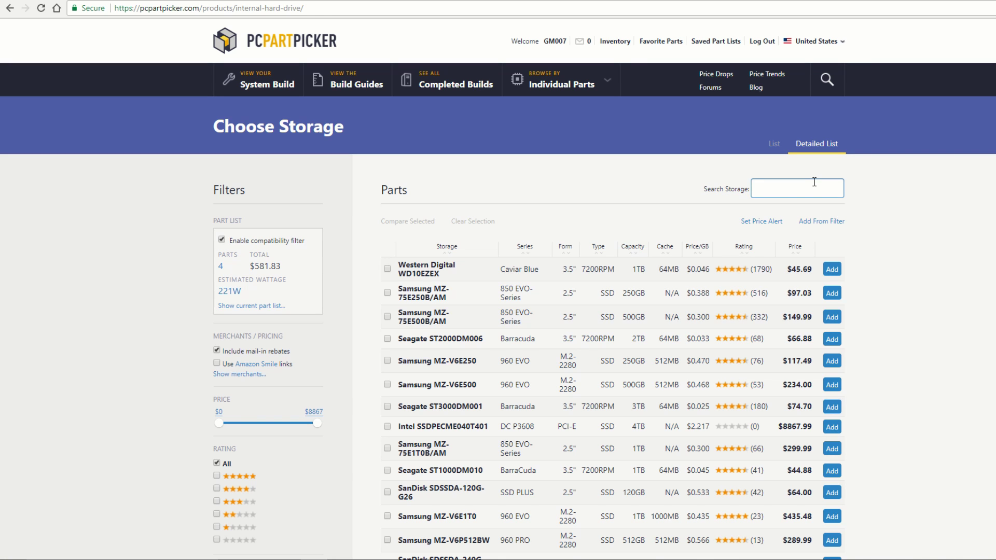
type("250")
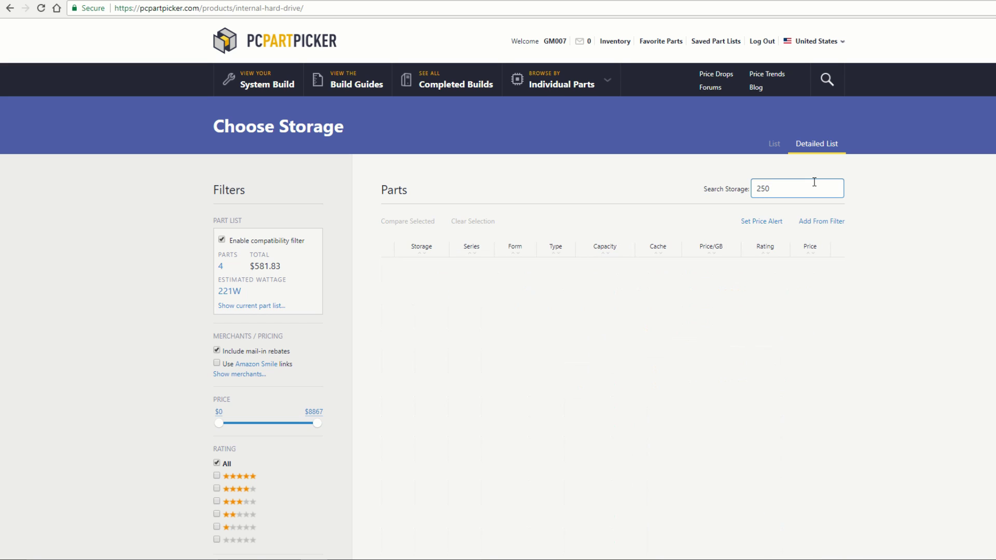
type("GB SSD")
key("BackSpace")
key("BackSpace")
key("BackSpace")
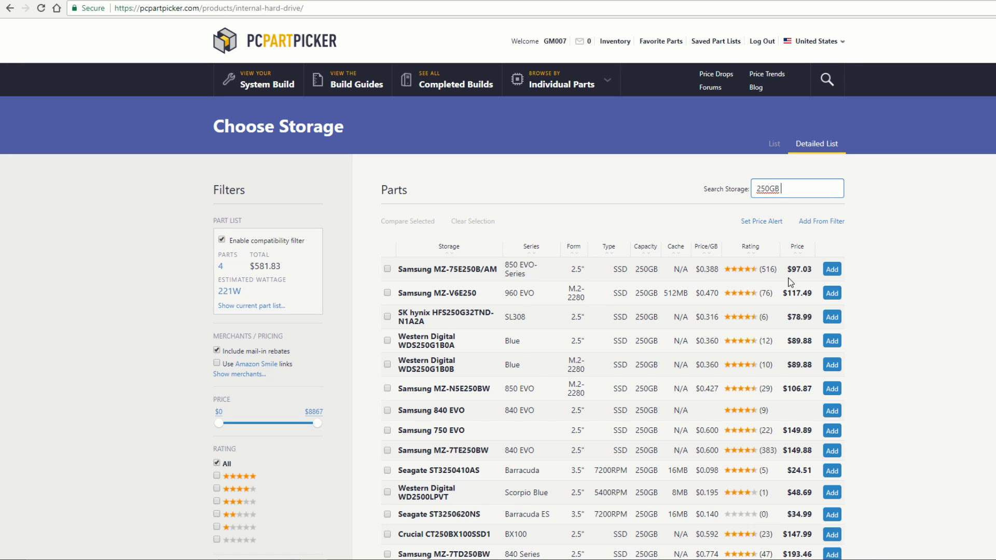
left_click(832, 270)
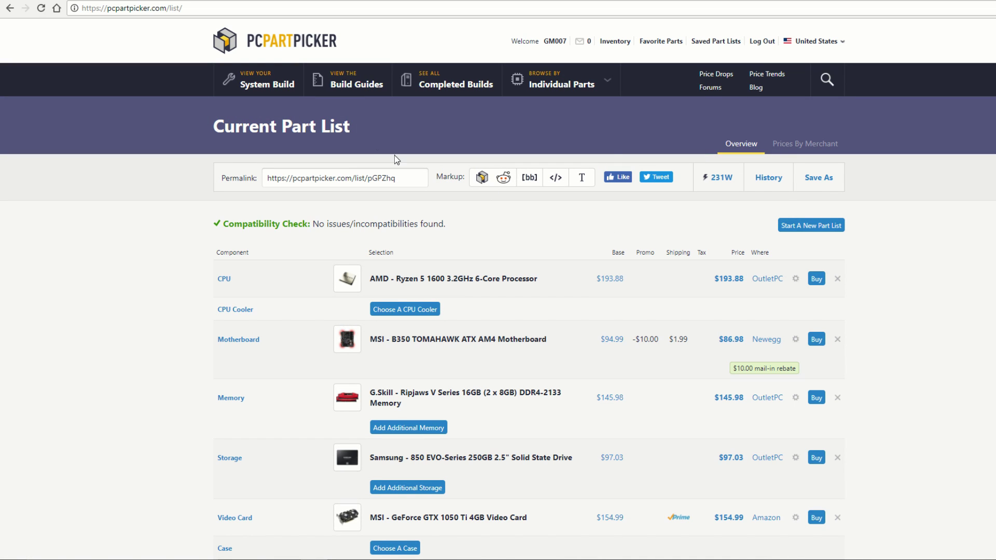
Step: Open the selection of additional storage from the part list and get its search ready for input
scroll(73, 225, "down", 2)
scroll(295, 311, "down", 1)
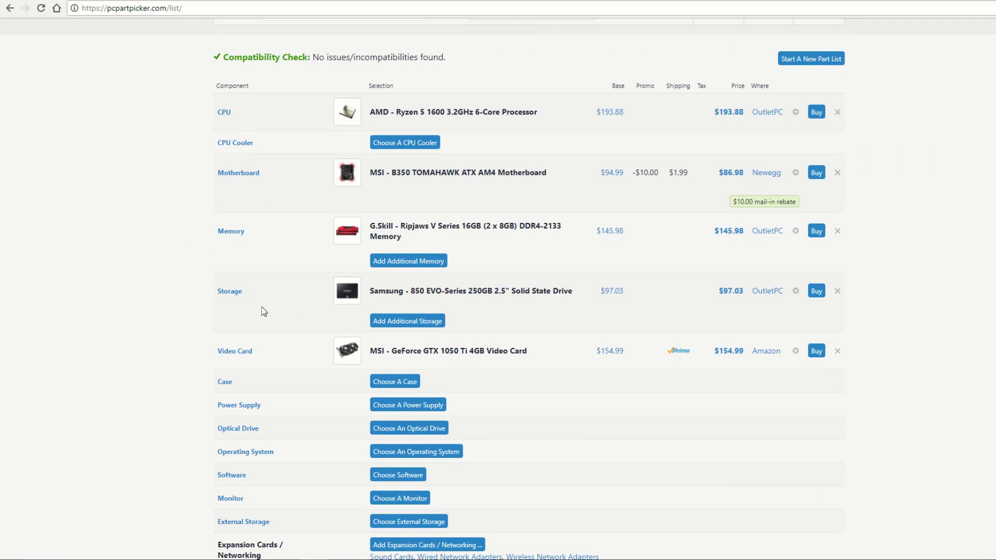
left_click(413, 323)
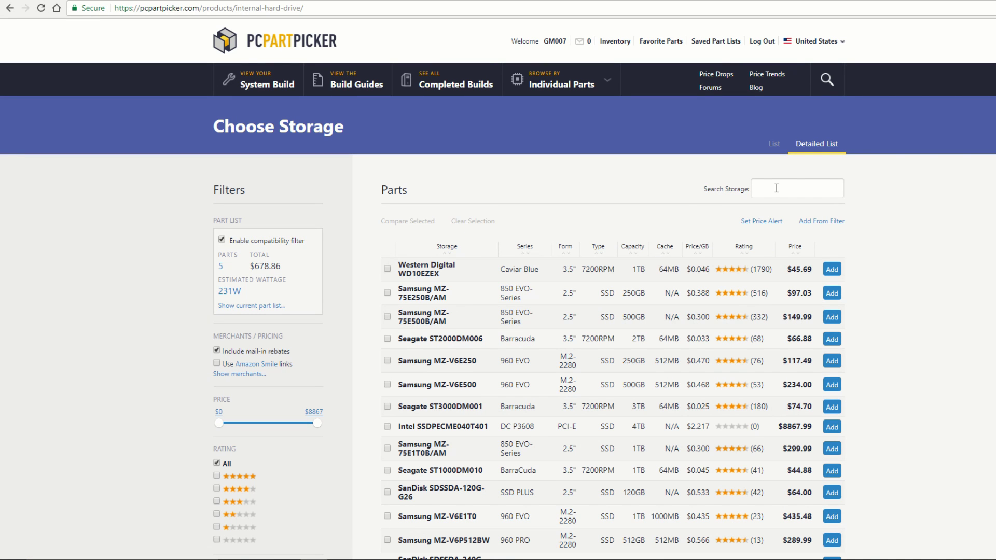
left_click(777, 189)
type("Se")
key("BackSpace")
key("BackSpace")
type("WD")
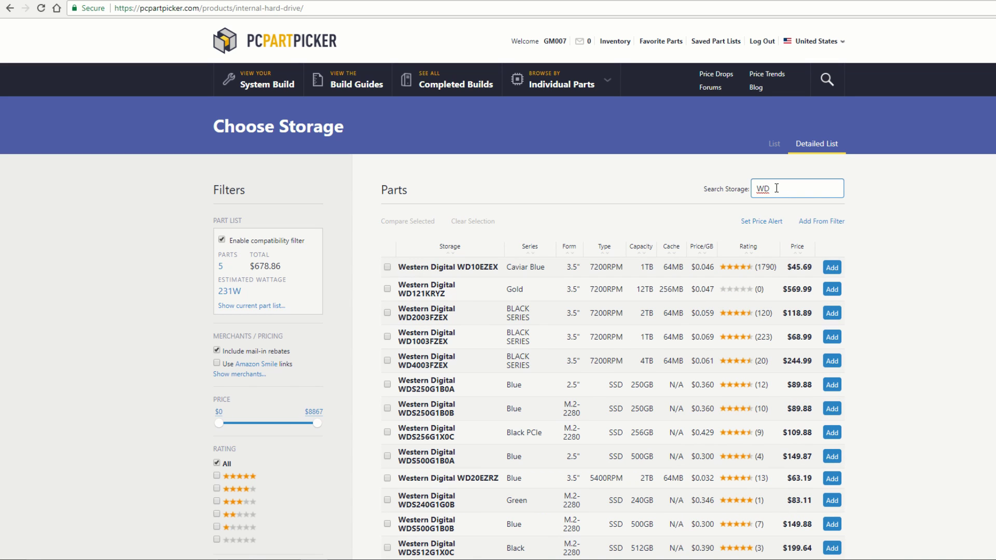
key("BackSpace")
key("BackSpace")
Step: Narrow the storage search with "Sea" and add the 2TB Seagate Barracuda ST2000DM006 hard drive to the part list
type("Segate 2")
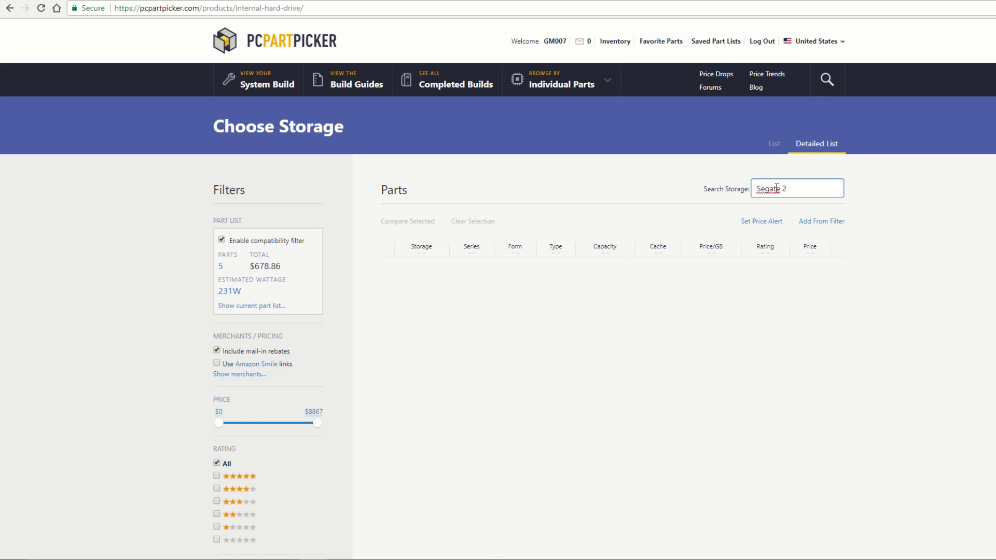
key("BackSpace")
key("BackSpace")
key("BackSpace")
key("BackSpace")
key("BackSpace")
key("BackSpace")
type("a")
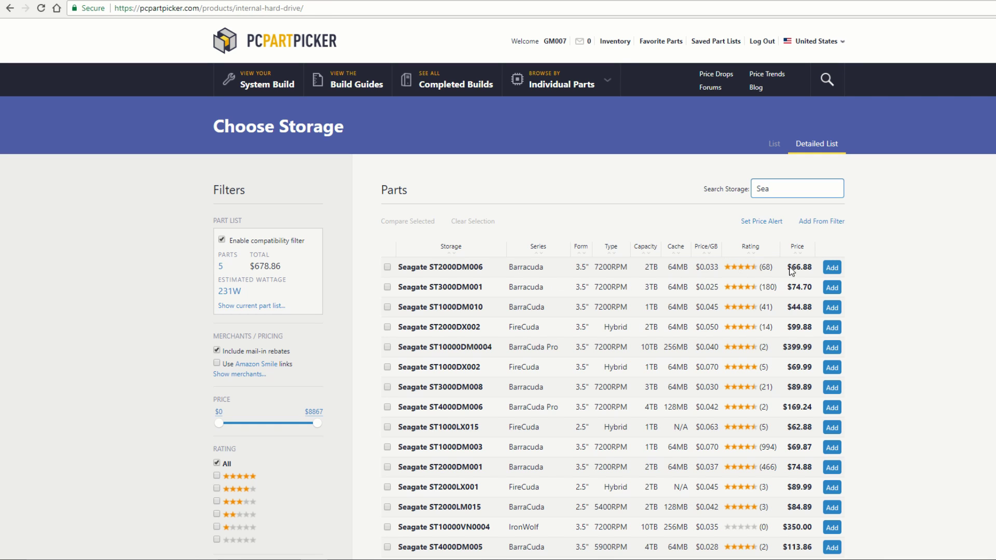
left_click(832, 267)
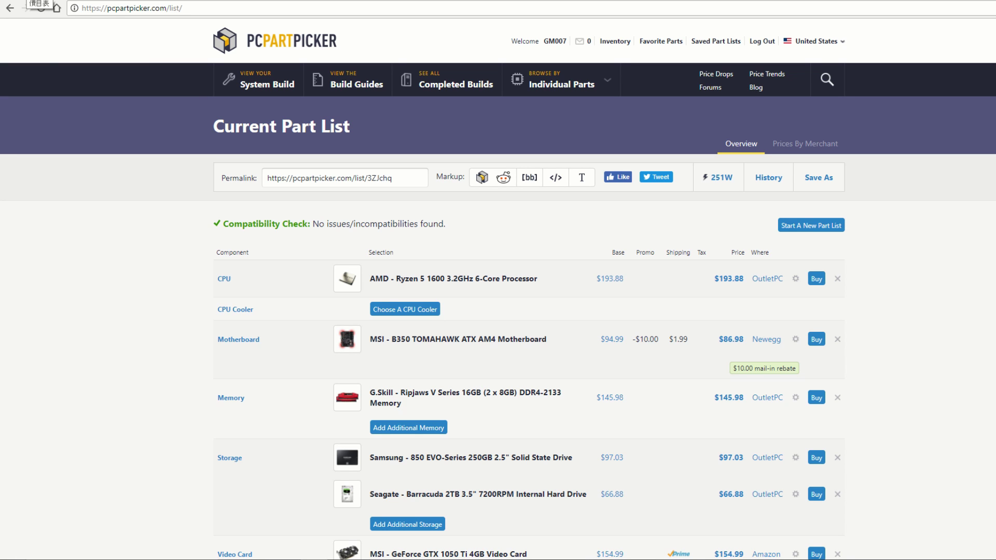
Step: Open the selection of cases from the part list and add the NZXT S340 (Black) ATX mid tower
scroll(115, 209, "down", 6)
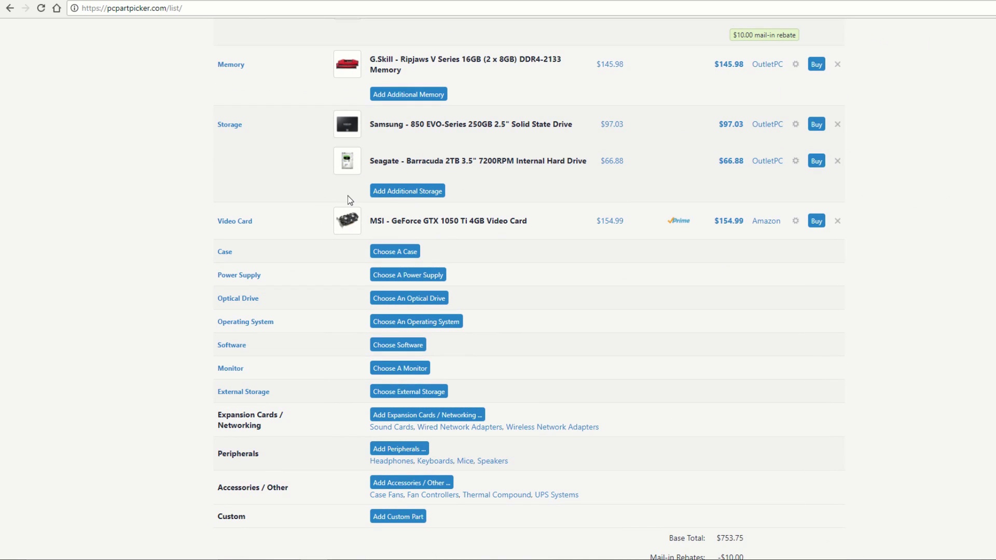
left_click(379, 250)
scroll(319, 252, "up", 3)
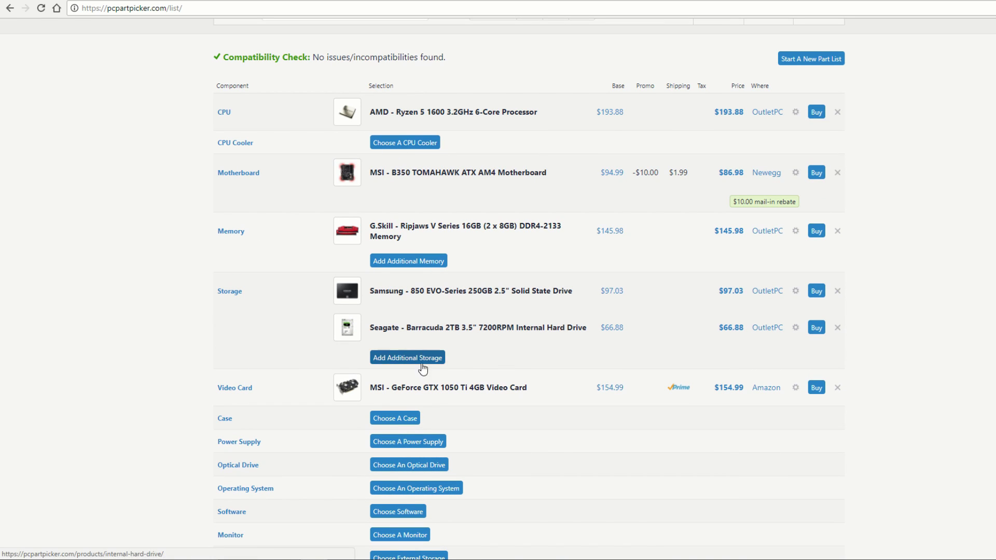
left_click(406, 419)
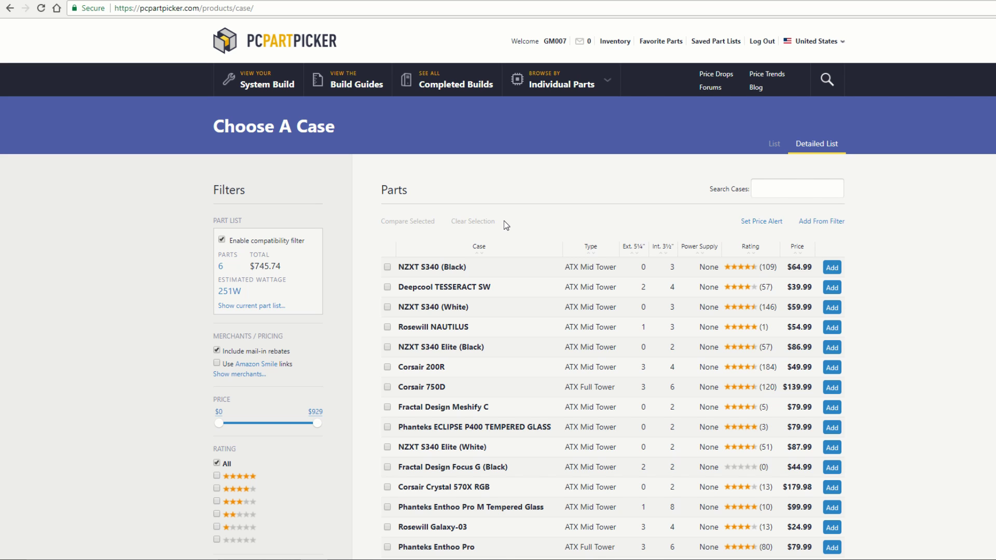
scroll(495, 332, "down", 3)
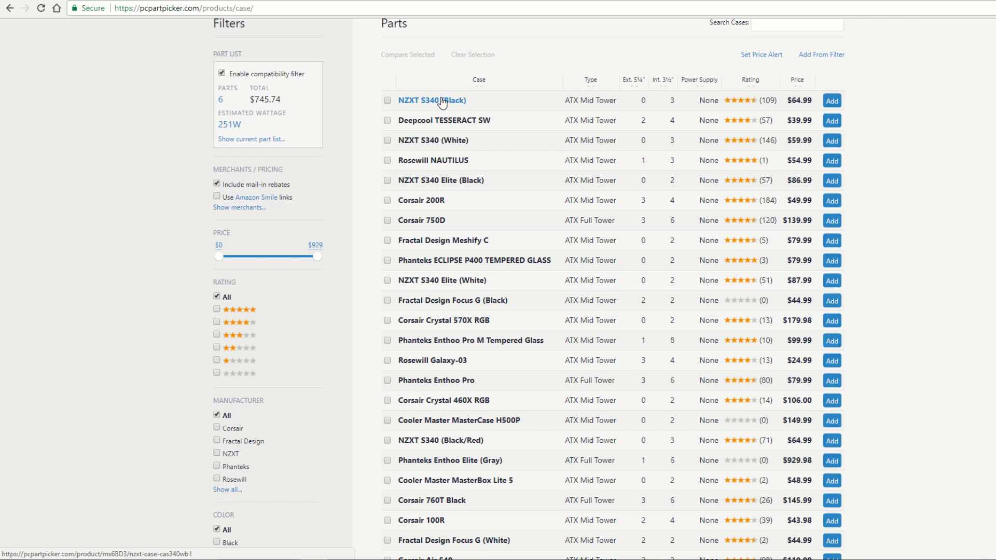
left_click(829, 103)
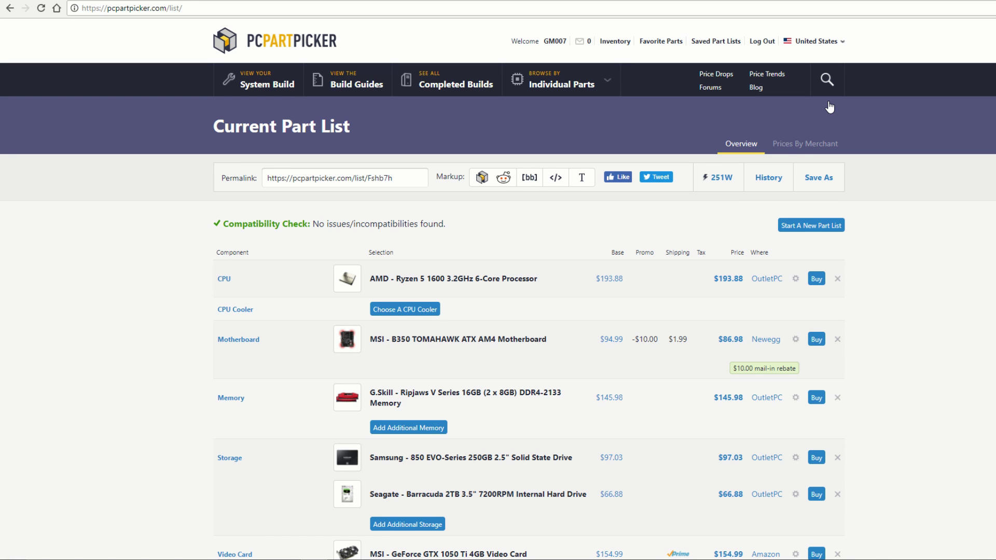
Step: Open the selection of power supplies from the part list and add the Corsair CX450M (2015) 450W unit
scroll(273, 335, "down", 3)
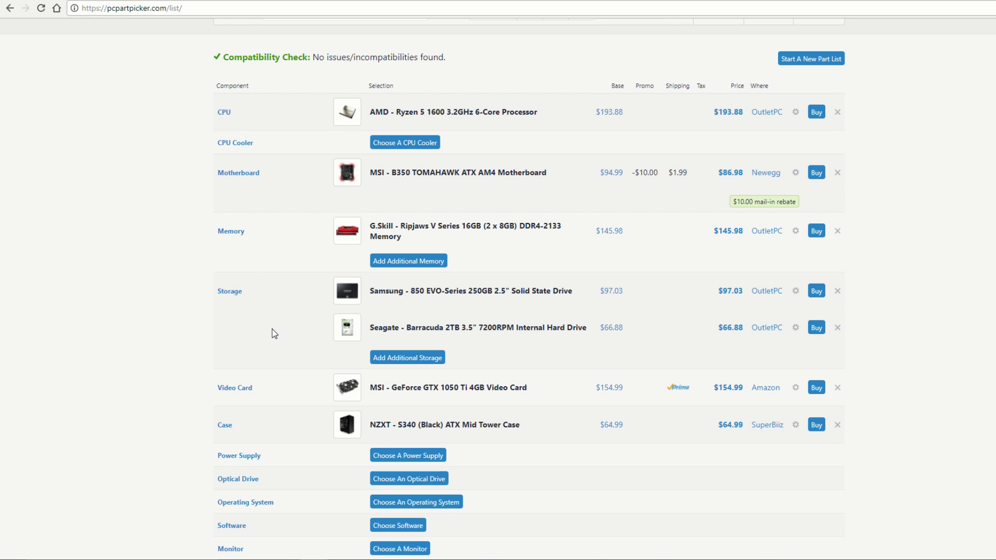
scroll(271, 329, "down", 5)
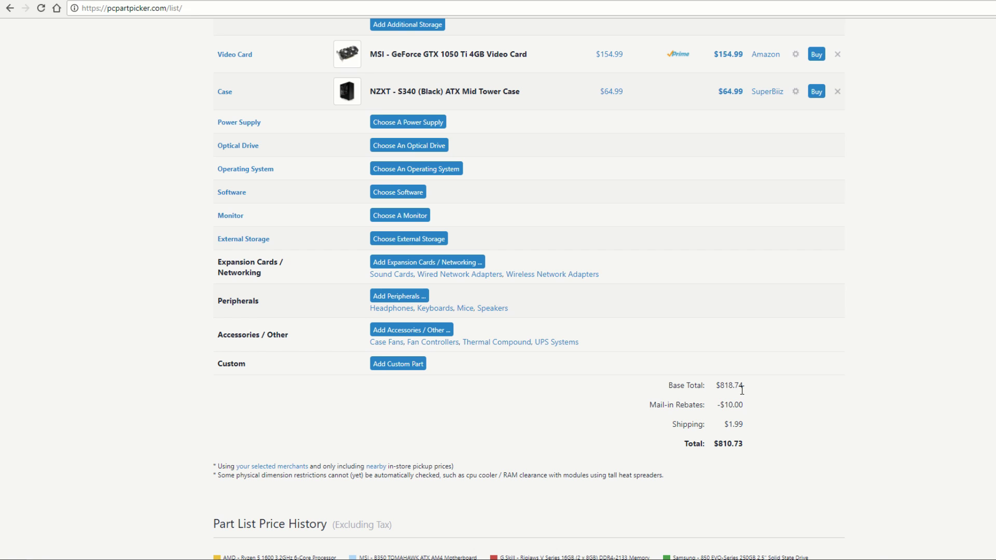
scroll(484, 137, "up", 5)
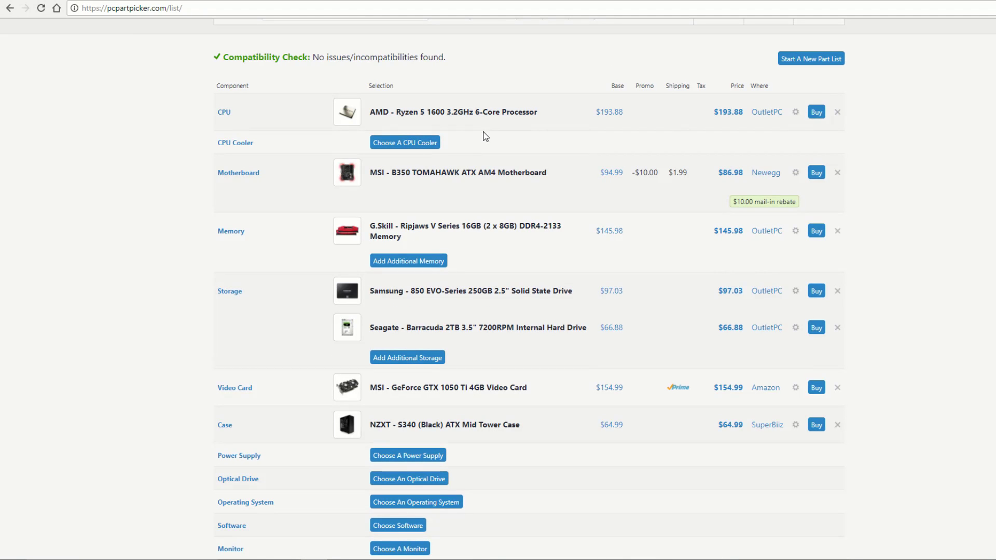
scroll(472, 367, "down", 3)
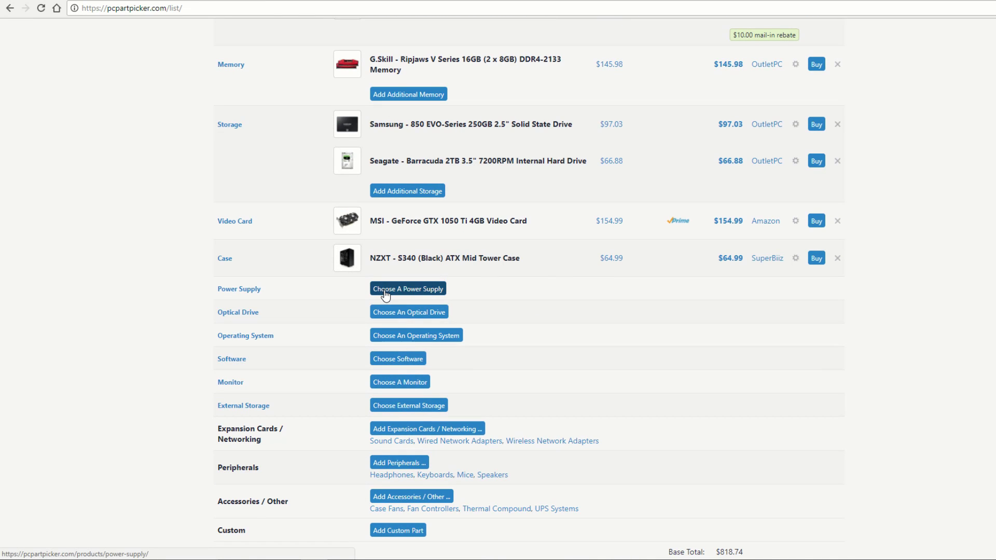
left_click(382, 291)
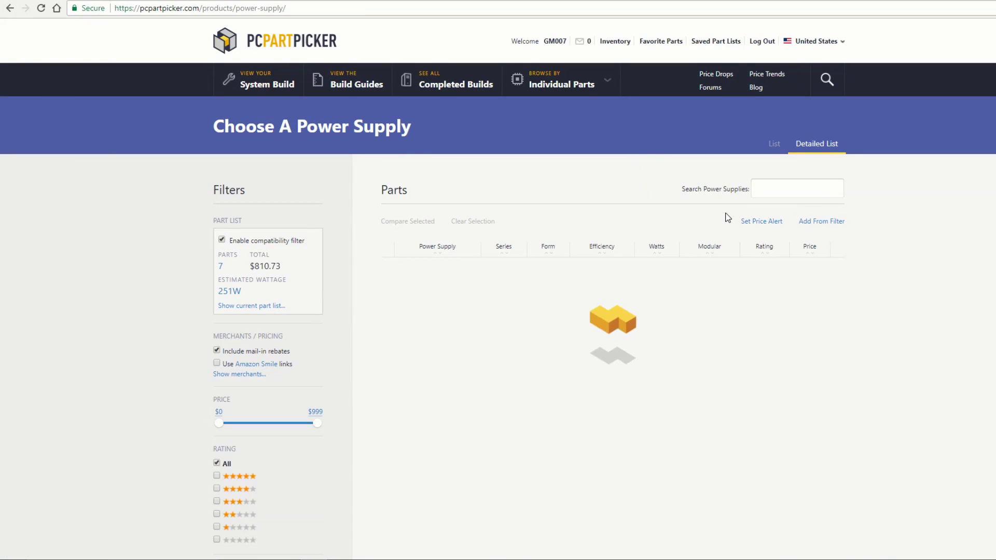
left_click(9, 8)
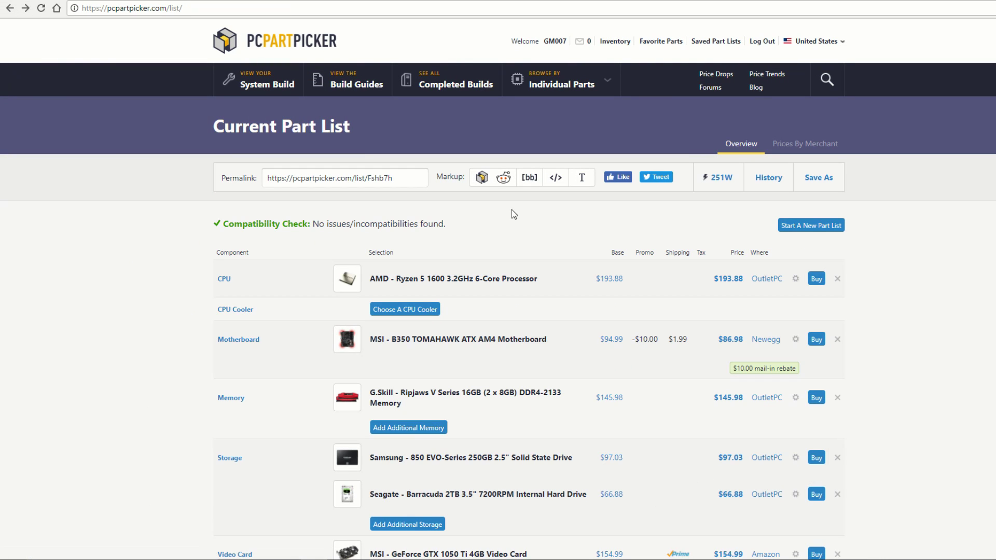
left_click(26, 8)
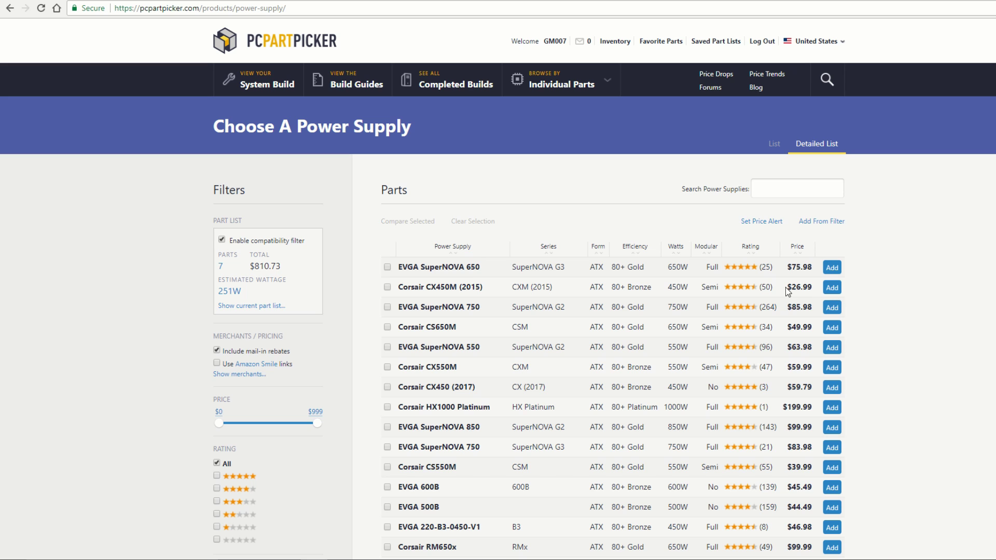
left_click_drag(785, 286, 804, 285)
left_click(804, 284)
left_click(832, 288)
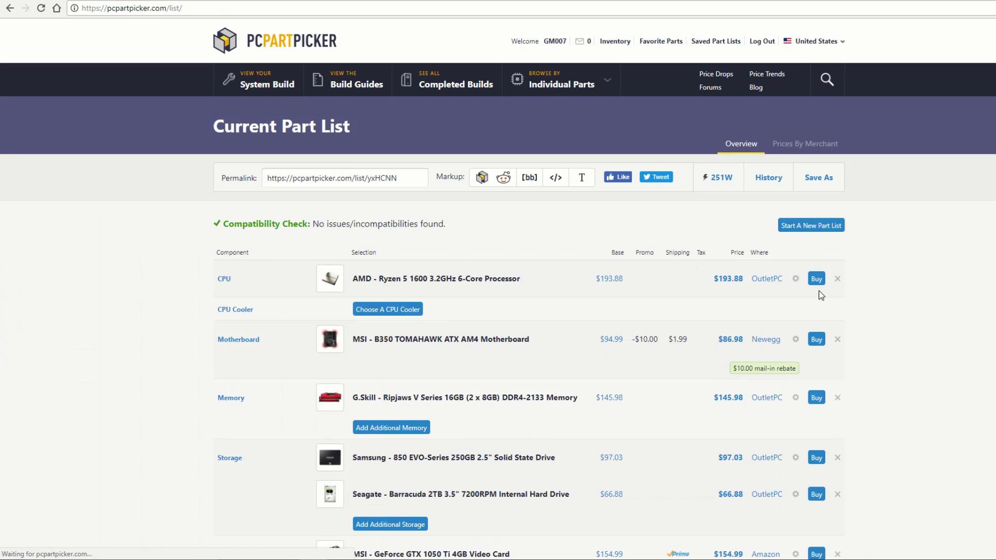
Step: Open the selection of operating systems from the part list and add the Microsoft Windows 10 Home (64-bit) edition priced at $119.98
scroll(540, 386, "down", 1)
scroll(539, 386, "down", 5)
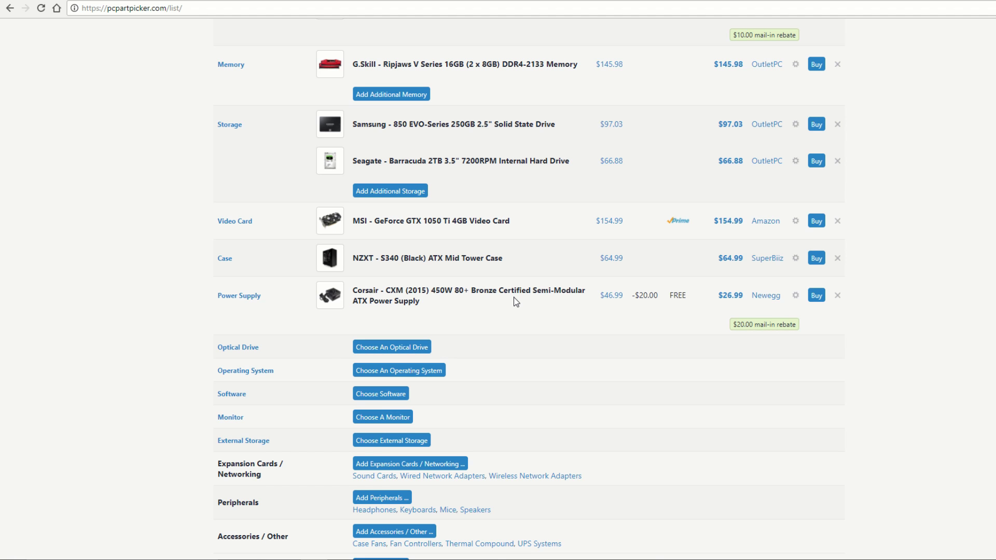
scroll(516, 302, "down", 3)
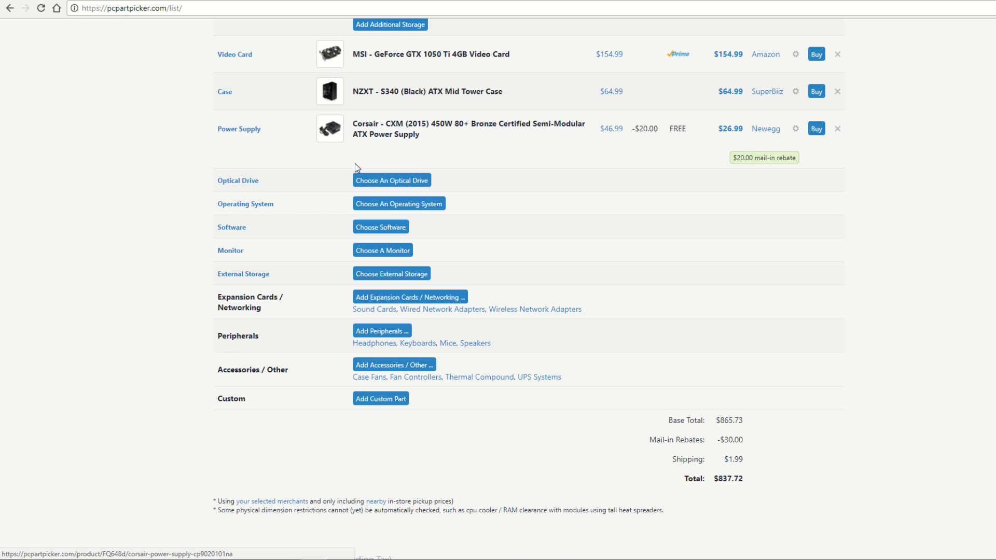
left_click(396, 206)
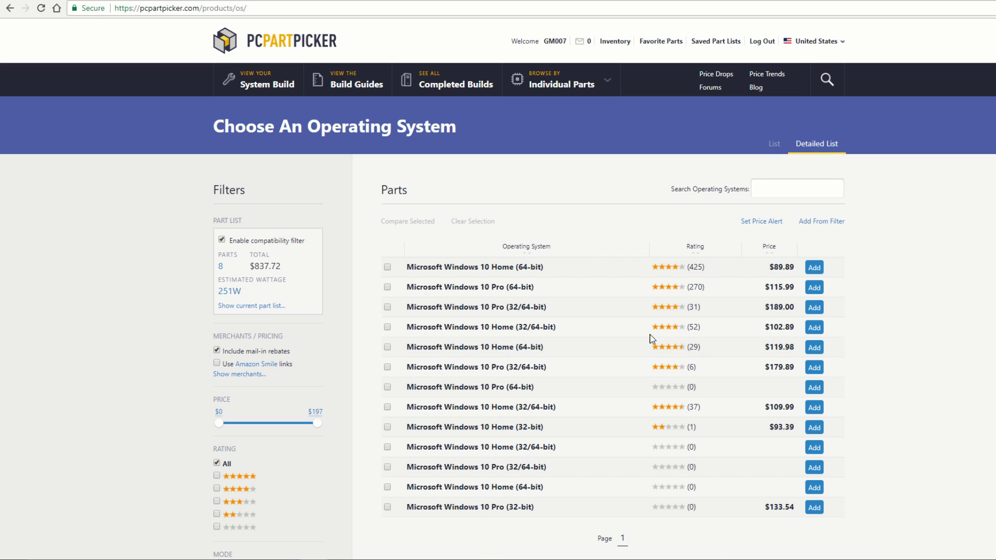
left_click(814, 347)
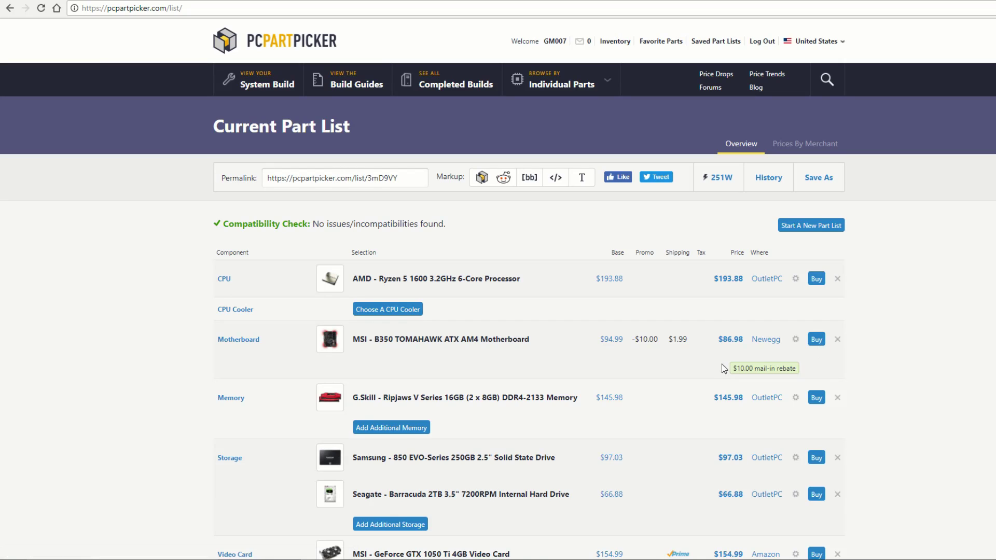
Step: Review the part list's base total, overall total and selected components
scroll(689, 365, "down", 6)
scroll(657, 367, "down", 3)
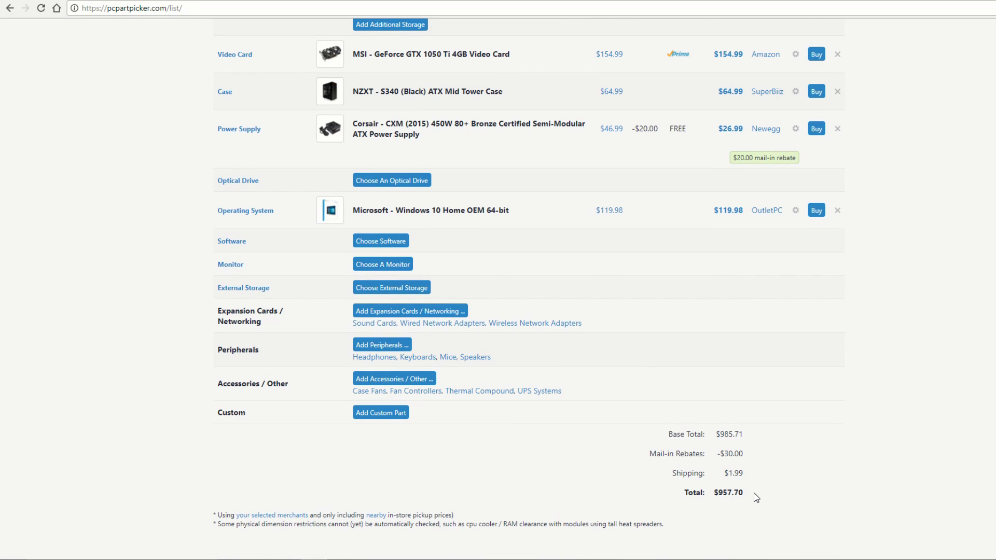
left_click_drag(750, 436, 715, 438)
left_click(622, 258)
scroll(565, 334, "up", 6)
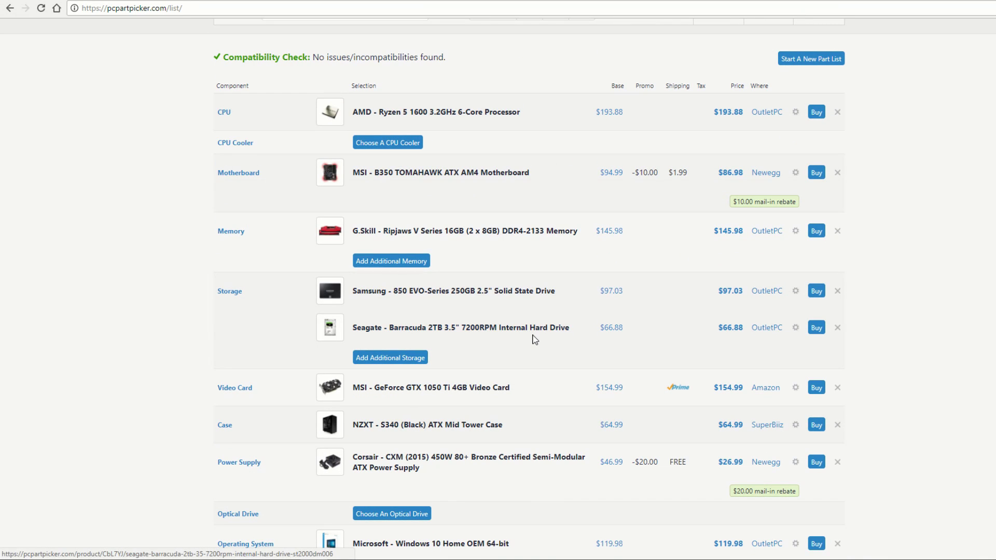